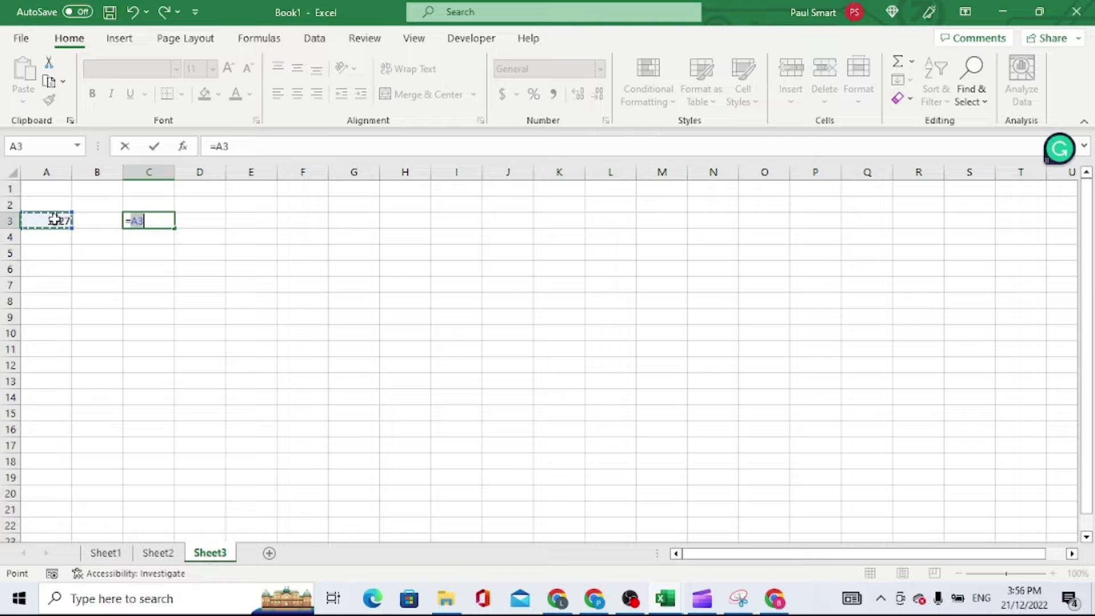
Enter the formula =A3 in cell C3 and inspect it without altering its reference
click(154, 146)
click(249, 149)
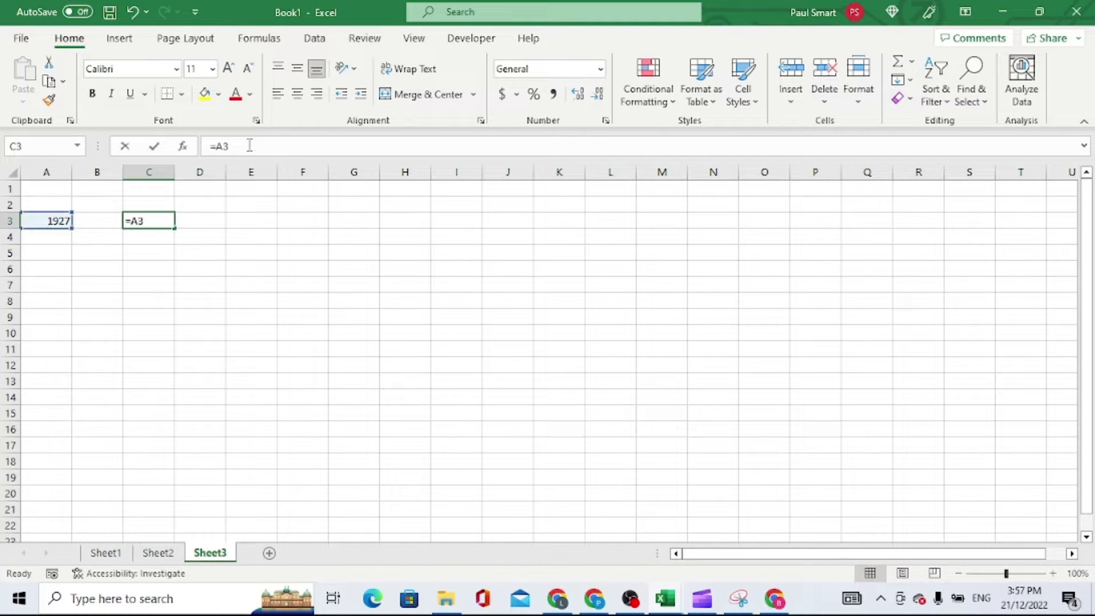
drag(249, 149, 171, 151)
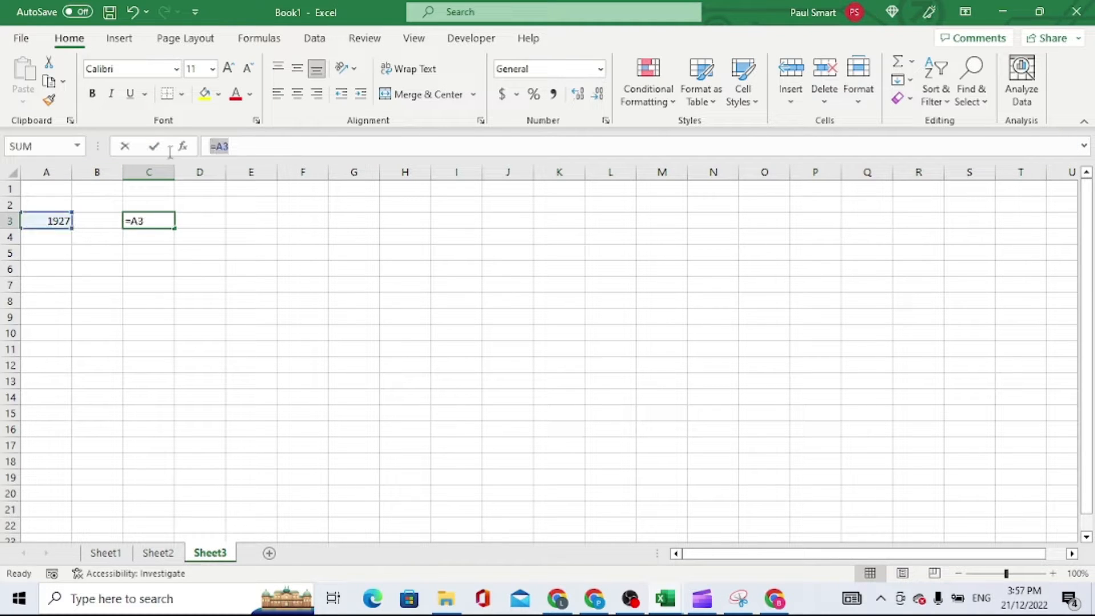
click(124, 146)
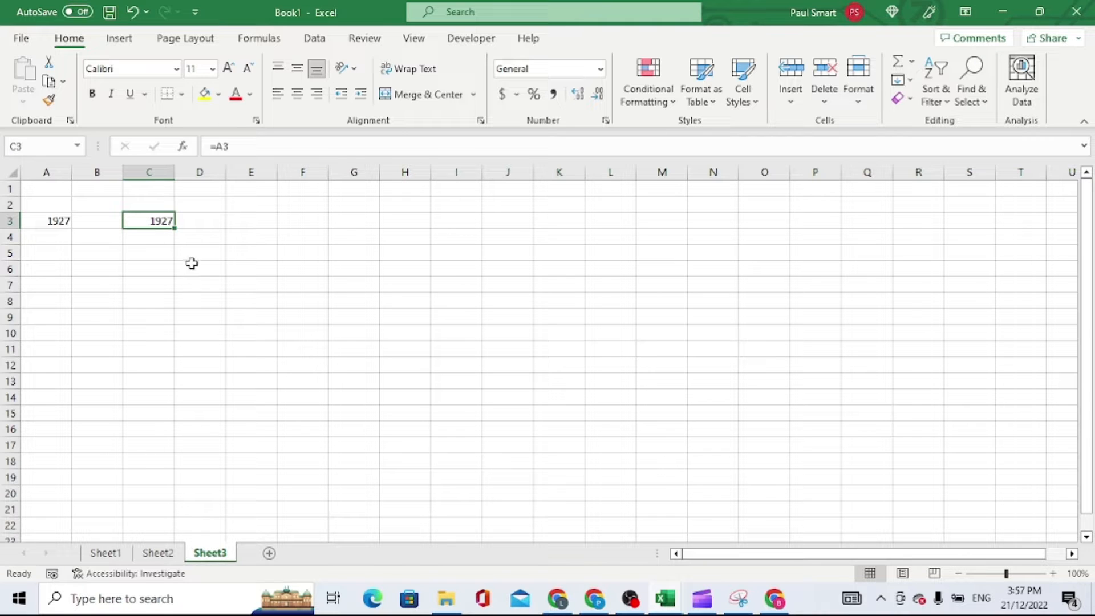
Copy the formula from C3 into E3 and check which cell the pasted formula references
key(ctrl+c)
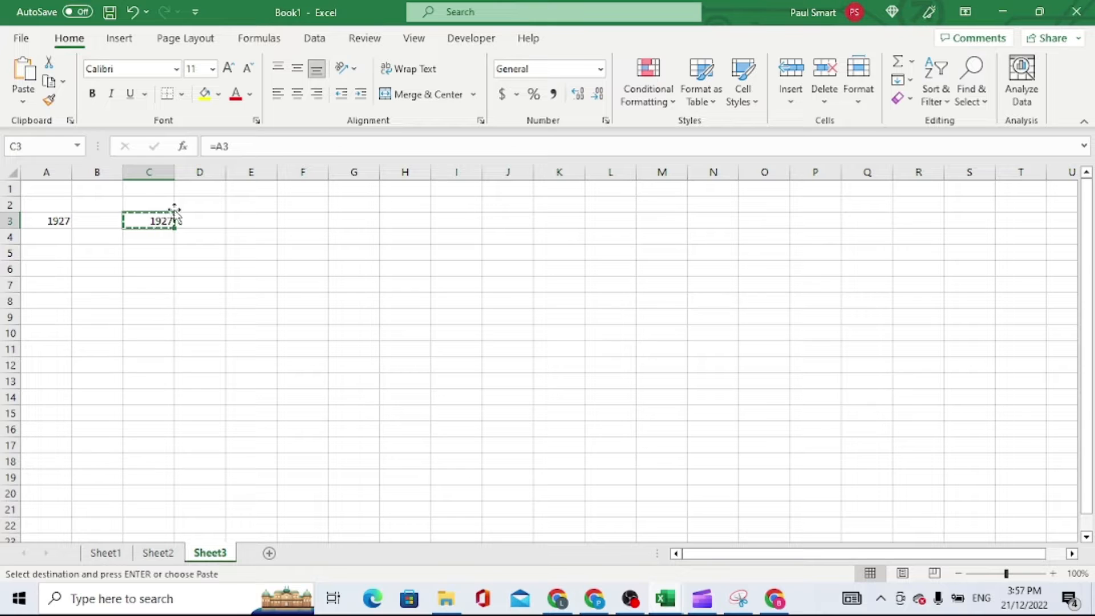
click(243, 221)
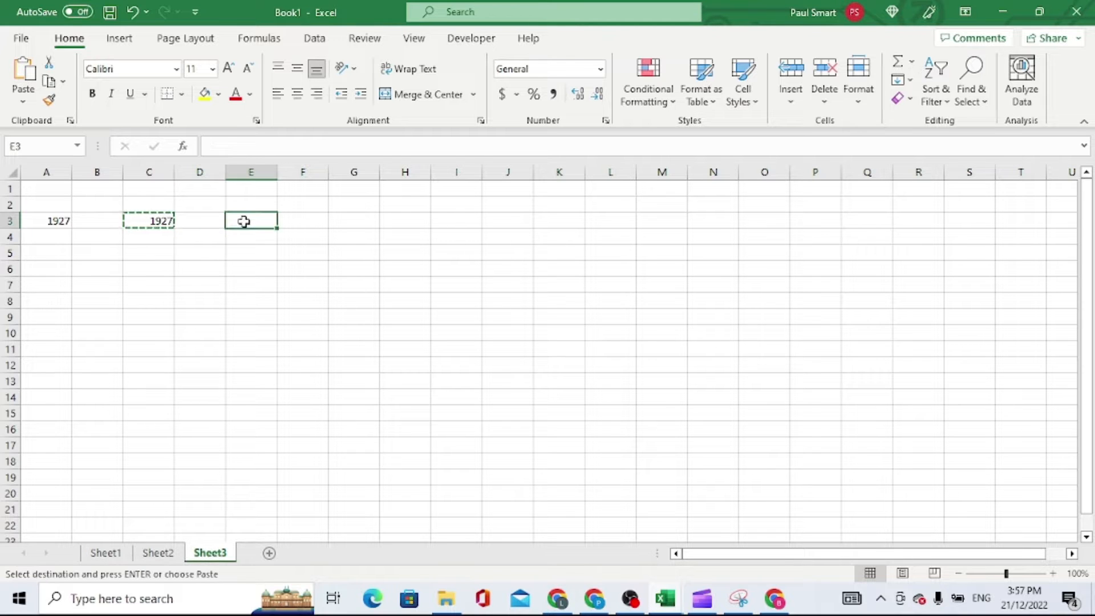
key(ctrl+v)
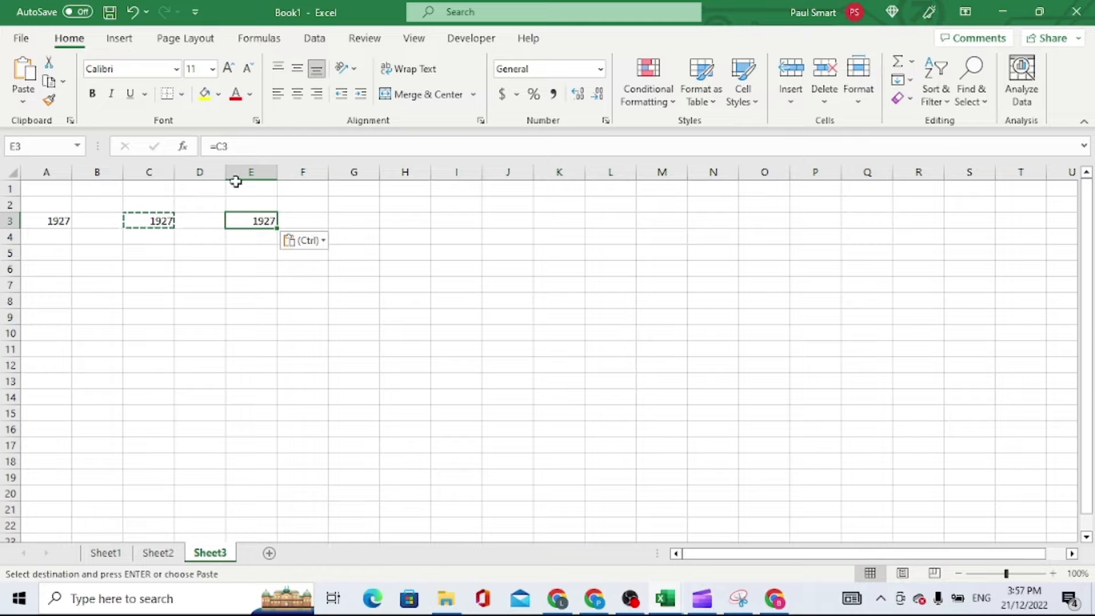
click(226, 147)
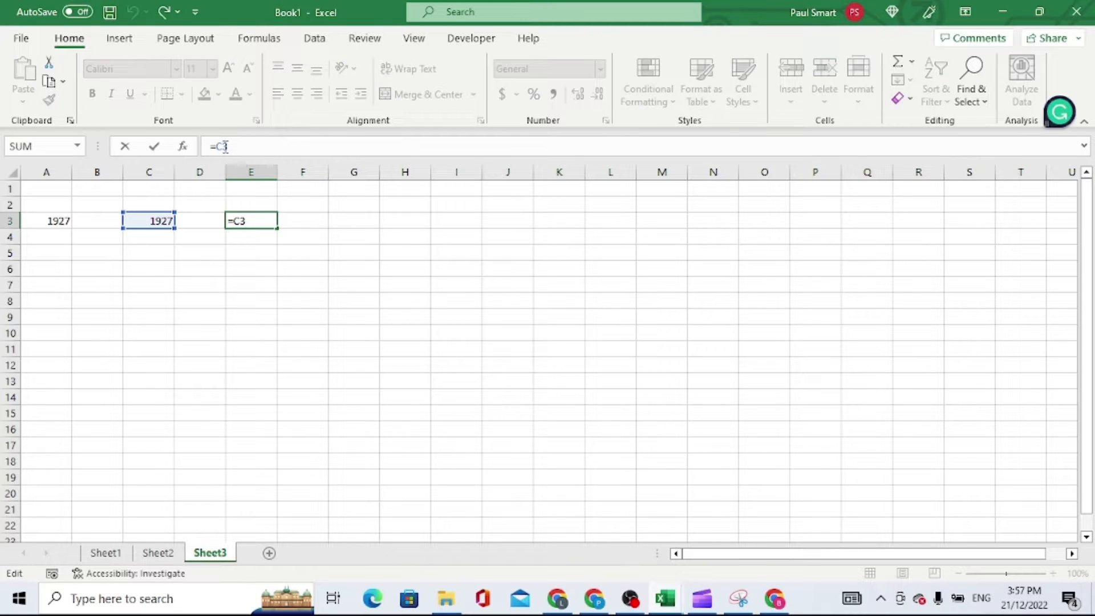
click(150, 149)
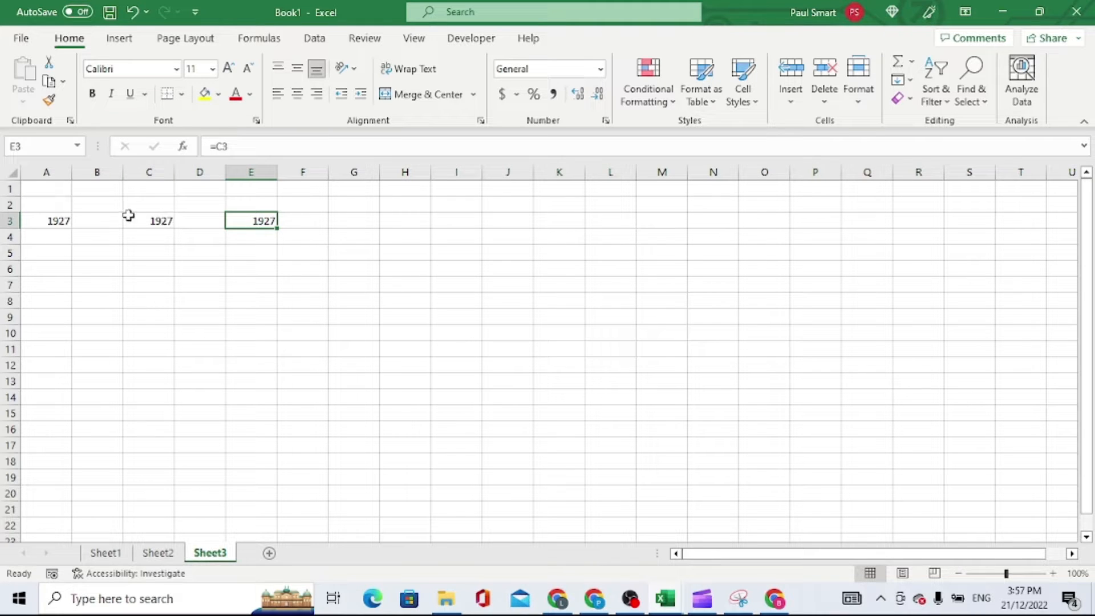
Compare the contents of C3, A3 and E3, and copy the formula from E3 into E5 to inspect its reference
click(147, 221)
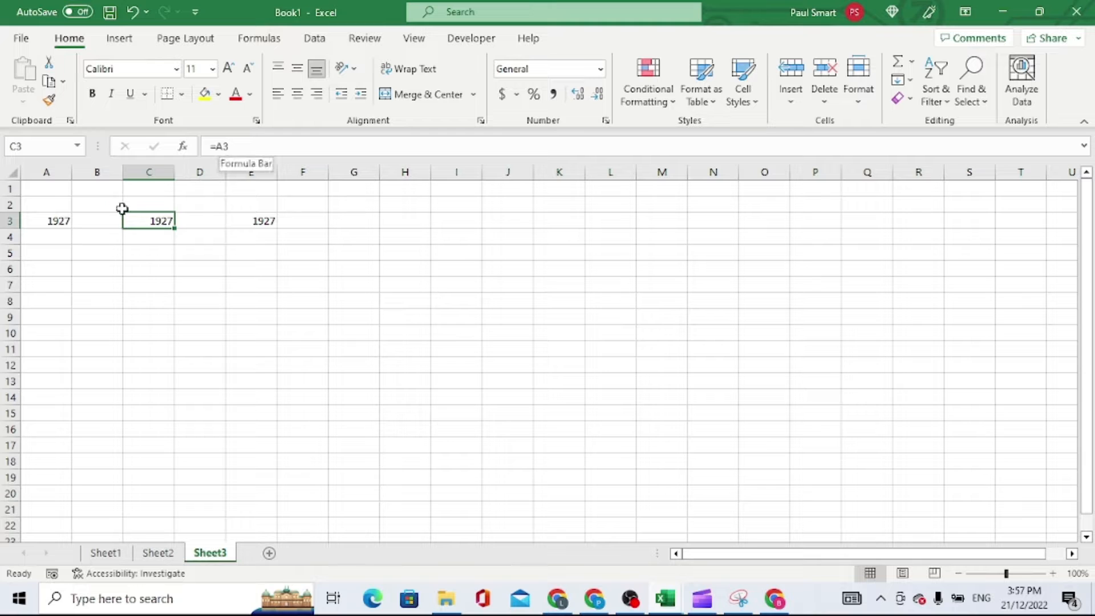
click(53, 221)
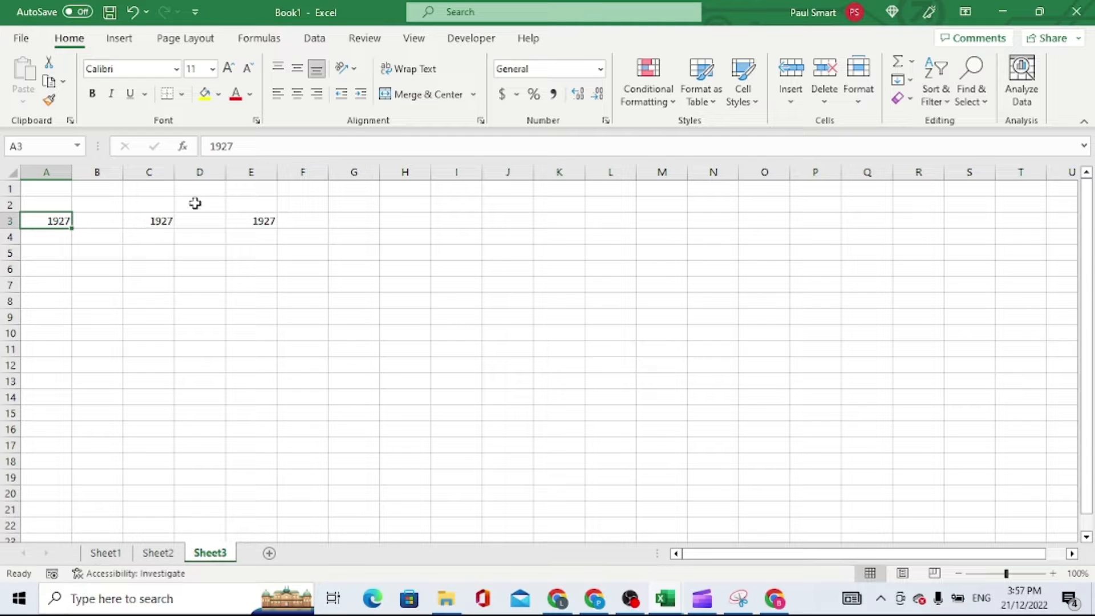
click(254, 219)
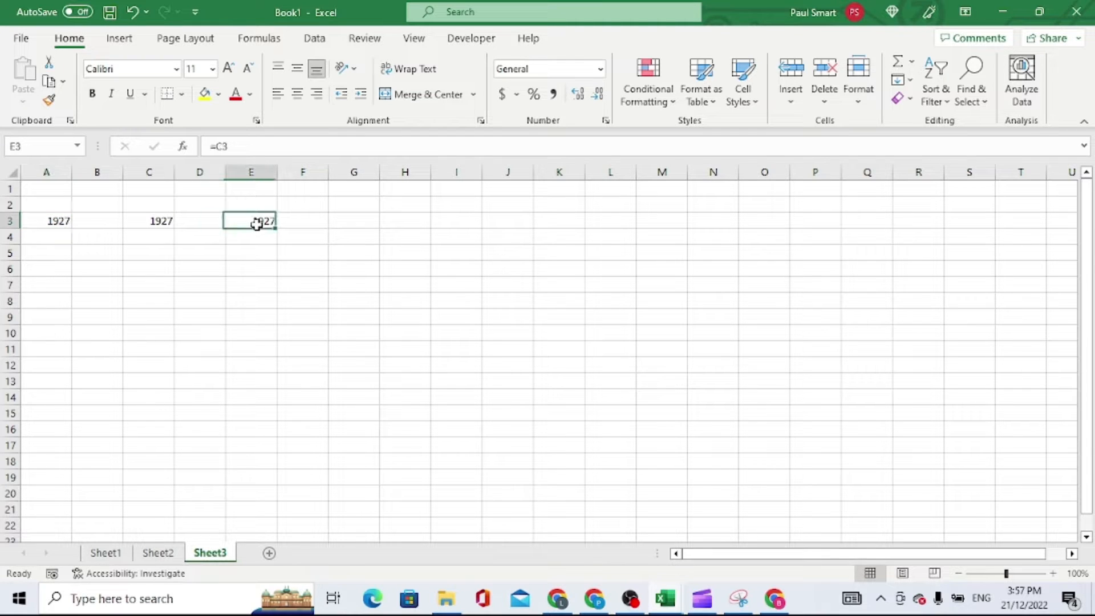
click(221, 146)
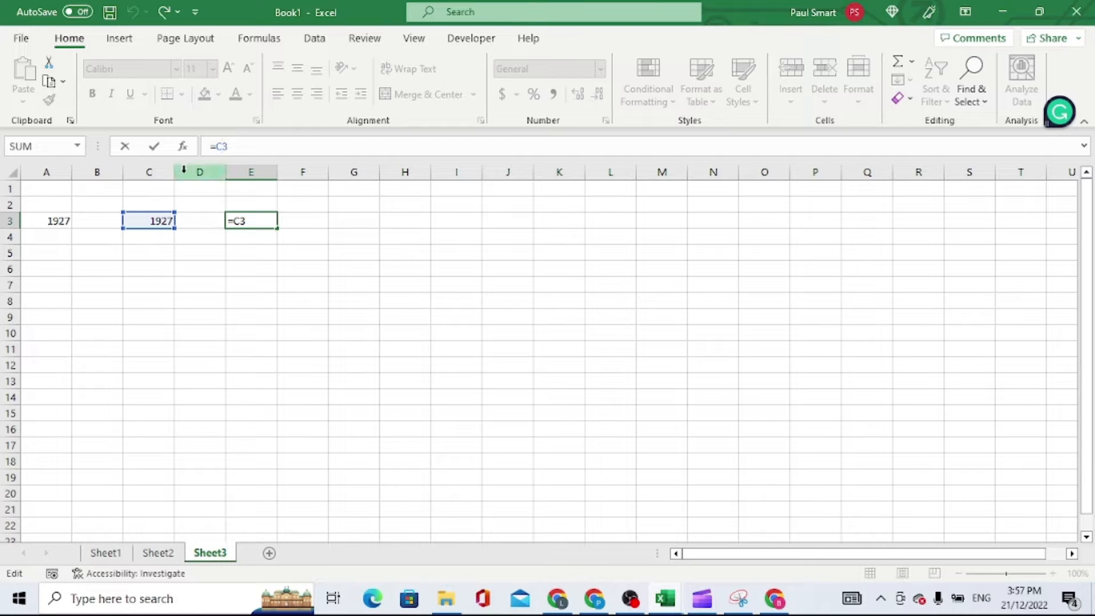
click(154, 147)
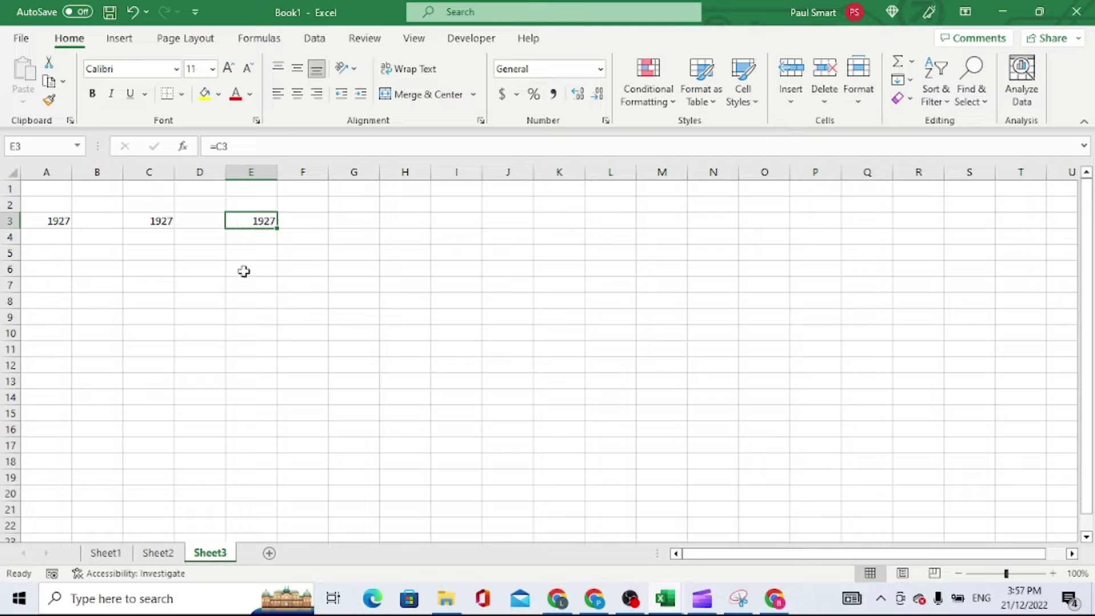
key(ctrl+c)
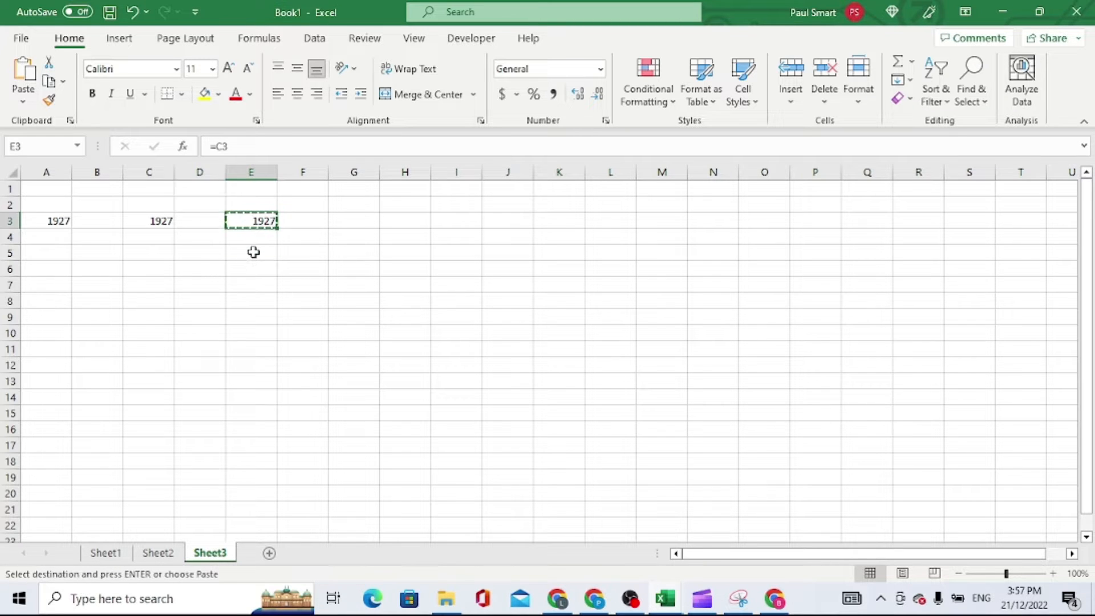
click(251, 252)
key(ctrl+v)
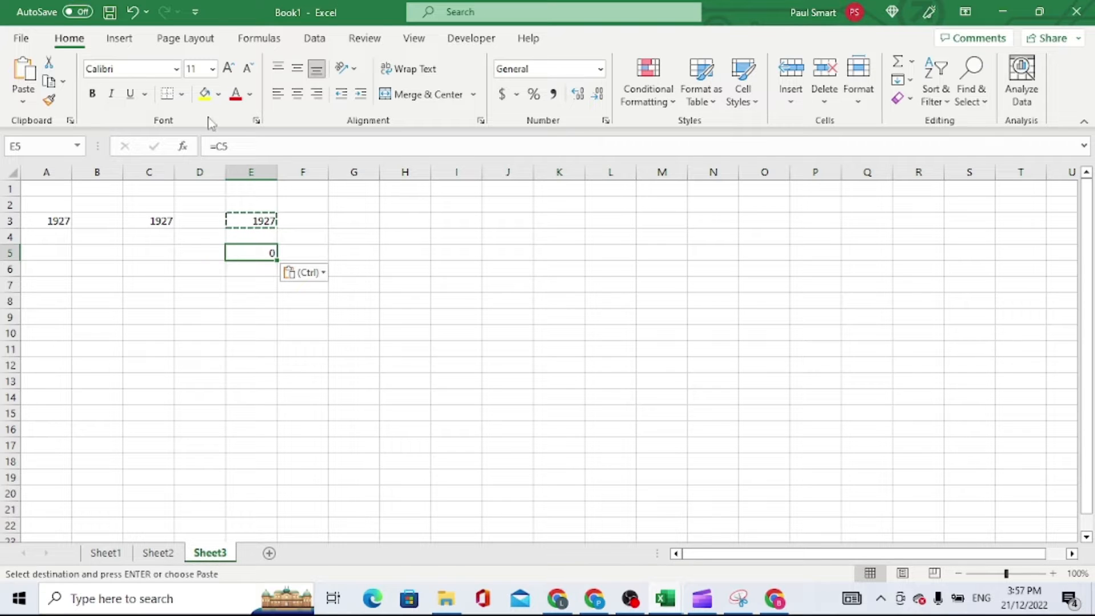
key(F2)
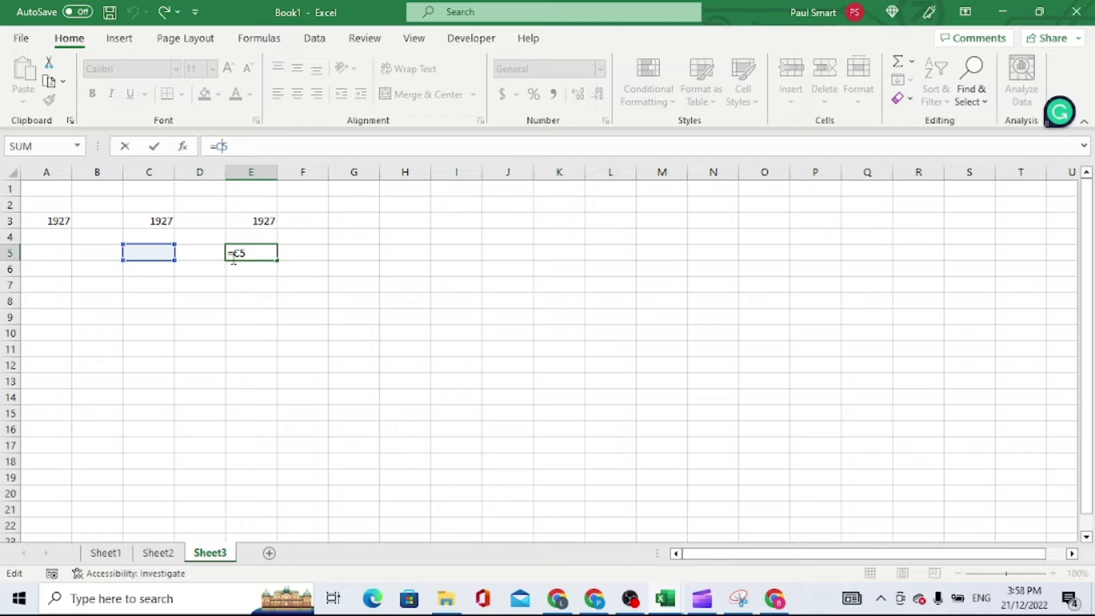
Enter the constant formula =.77 in cell C1 and edit it to =0.67
click(152, 190)
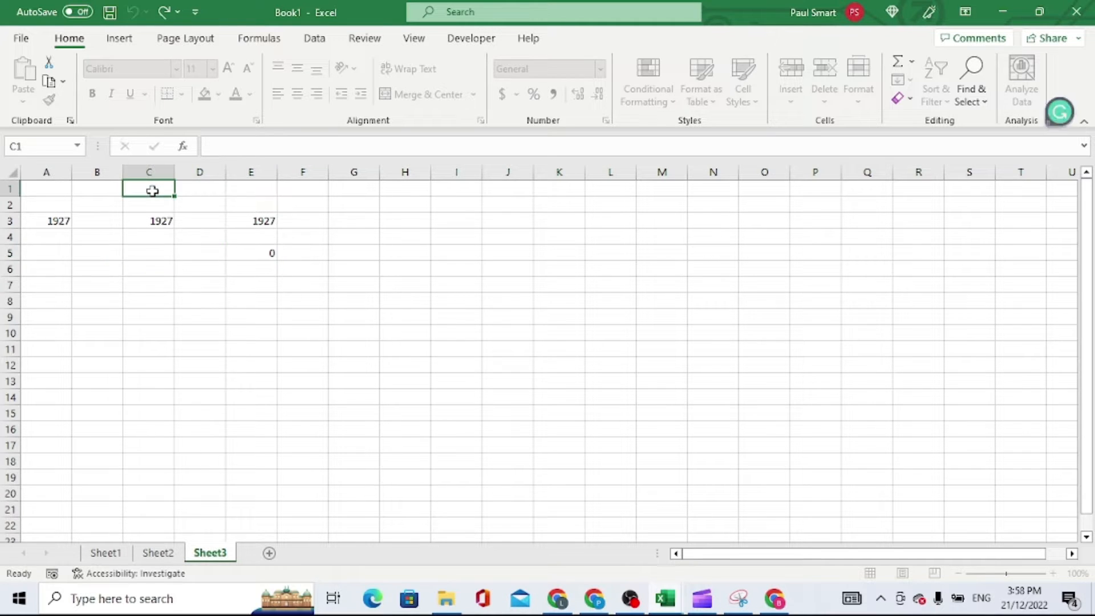
text(=)
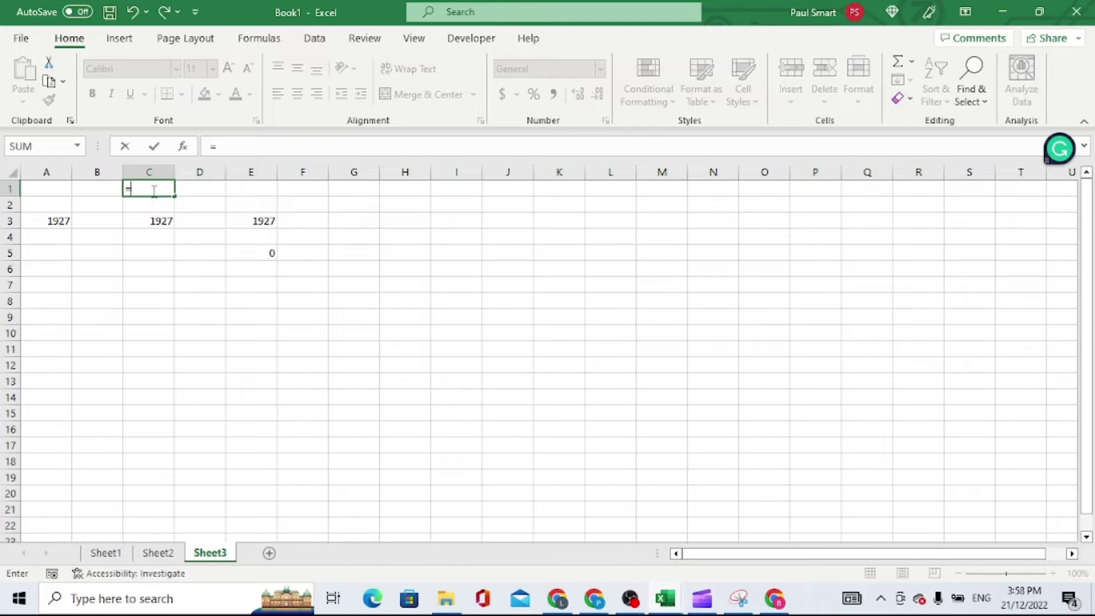
text(.77)
click(154, 146)
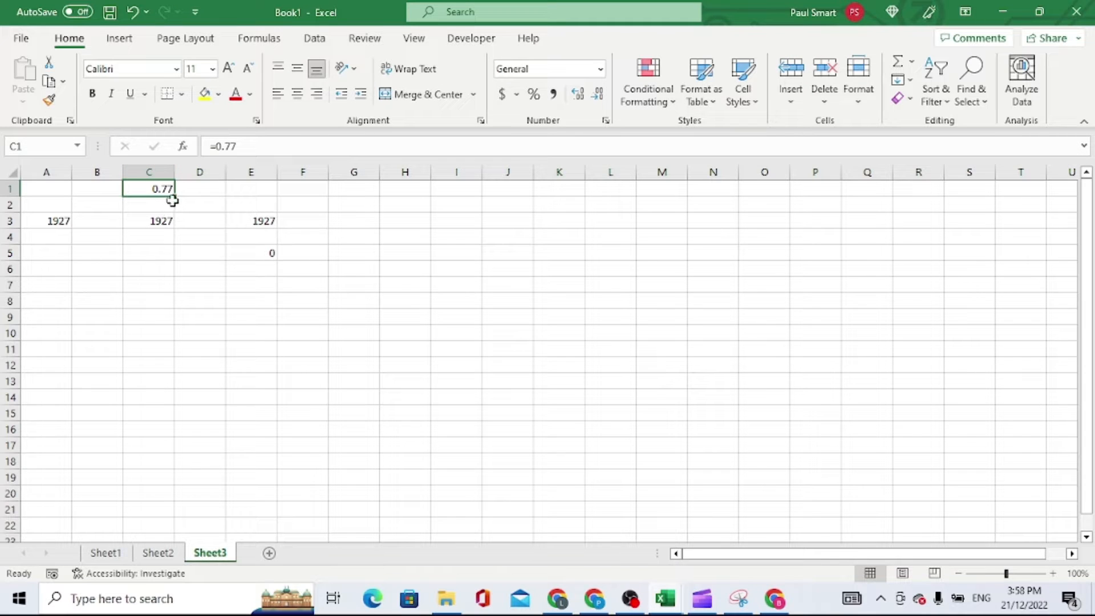
click(230, 145)
key(BackSpace)
text(6)
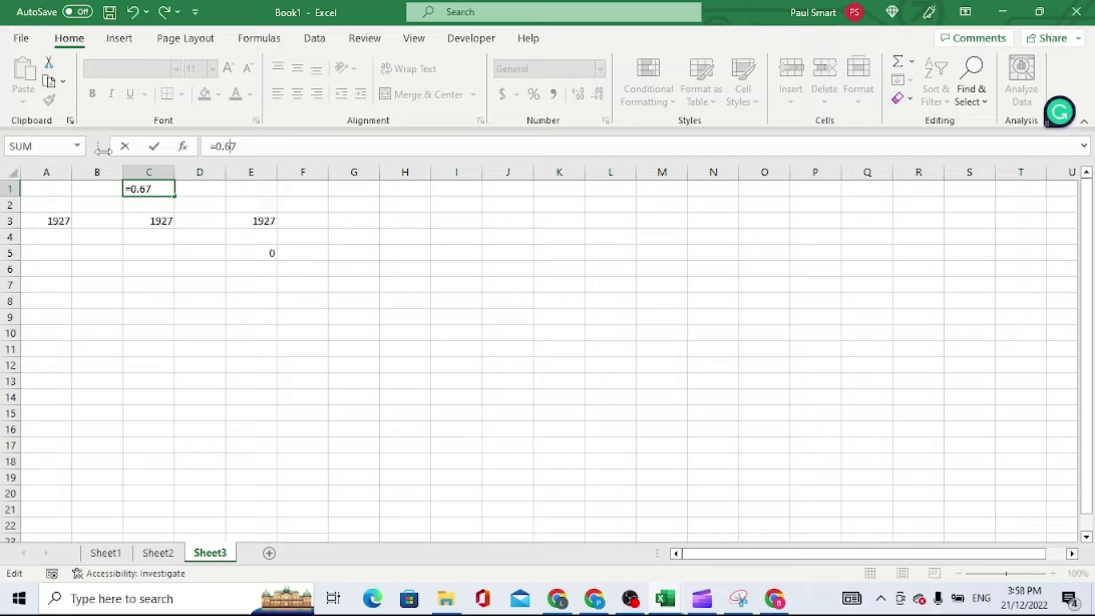
click(154, 146)
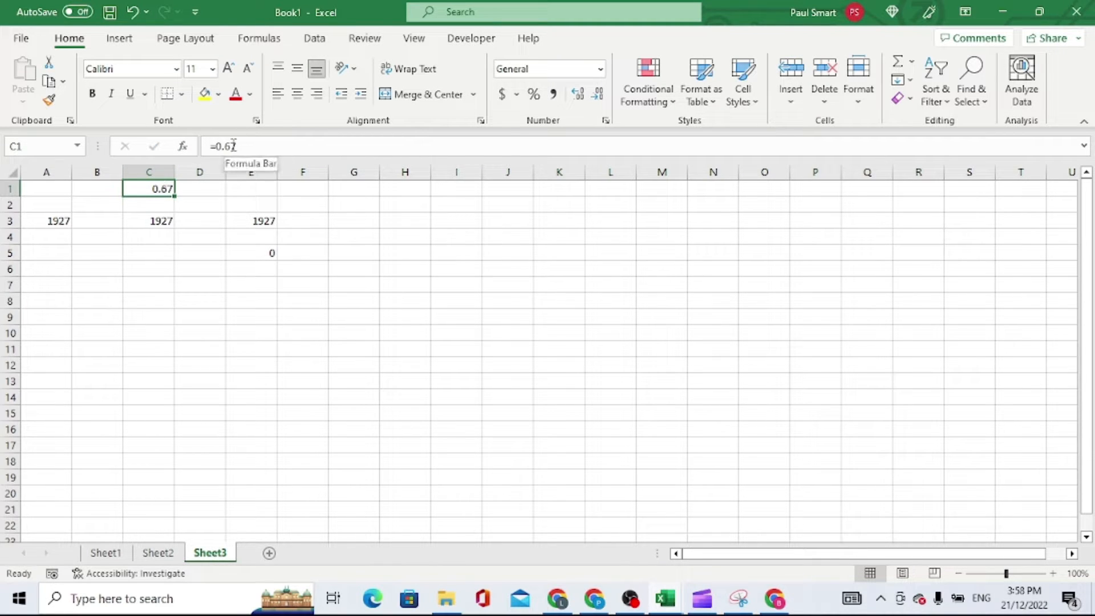
Try cycling the A3 reference in C3's formula through its absolute and mixed forms, and discard the edit
click(163, 221)
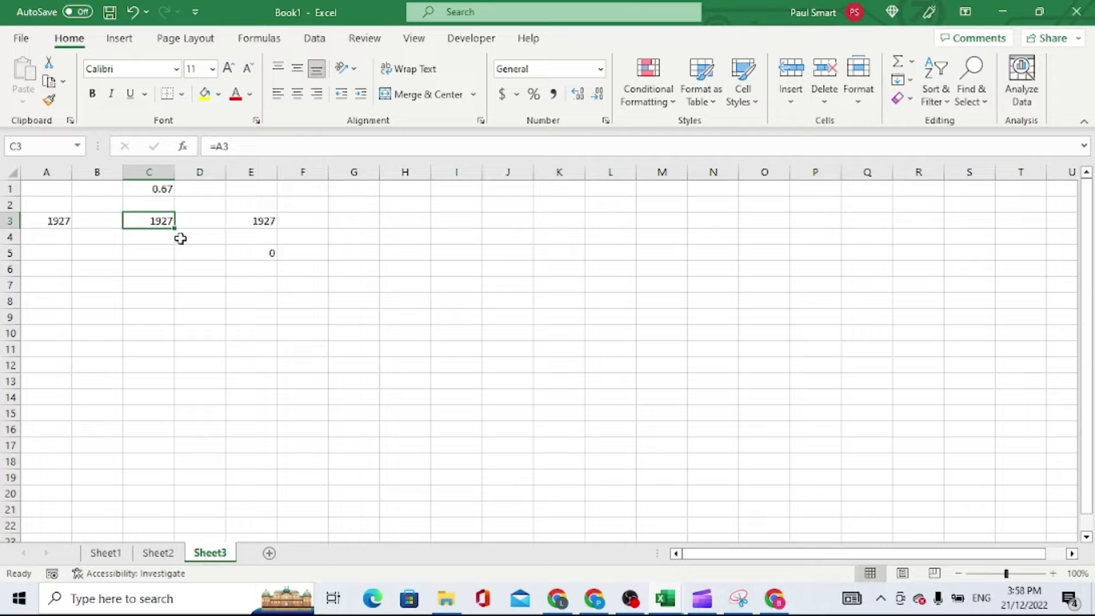
click(148, 183)
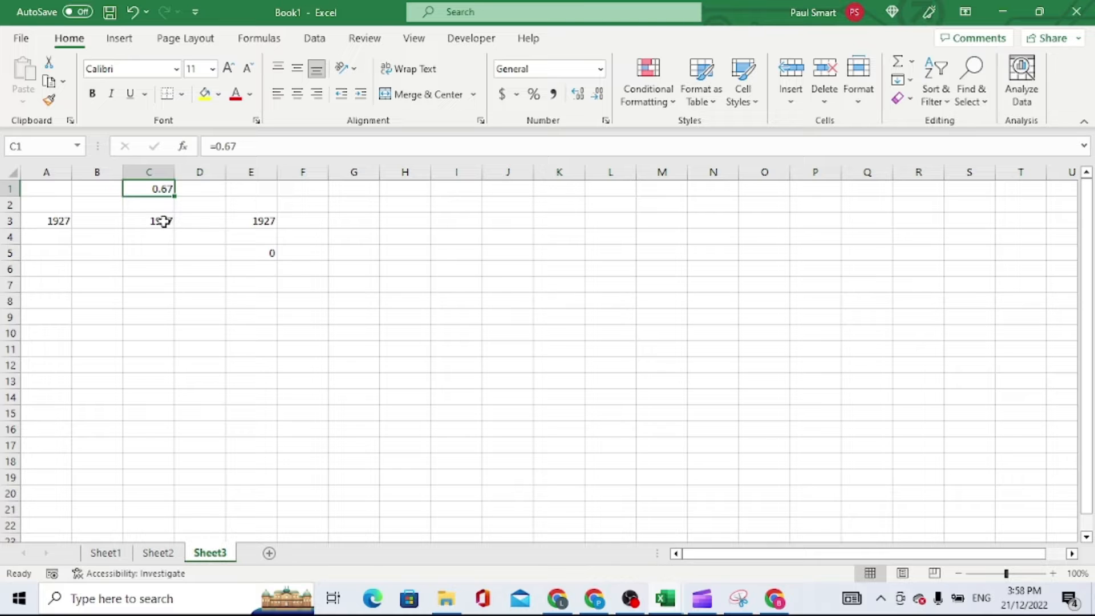
click(162, 222)
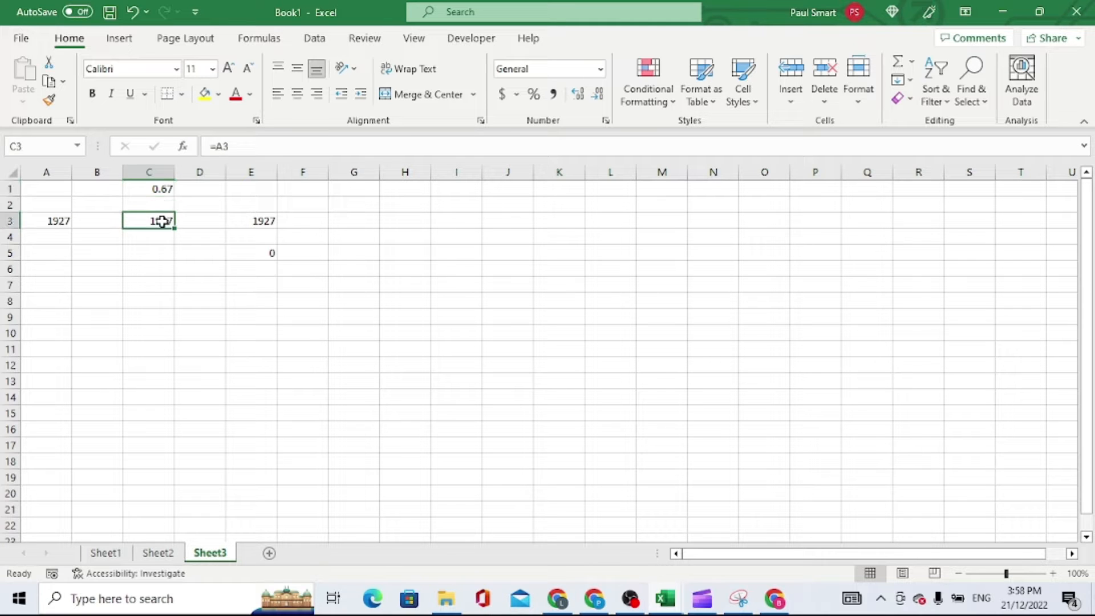
click(224, 147)
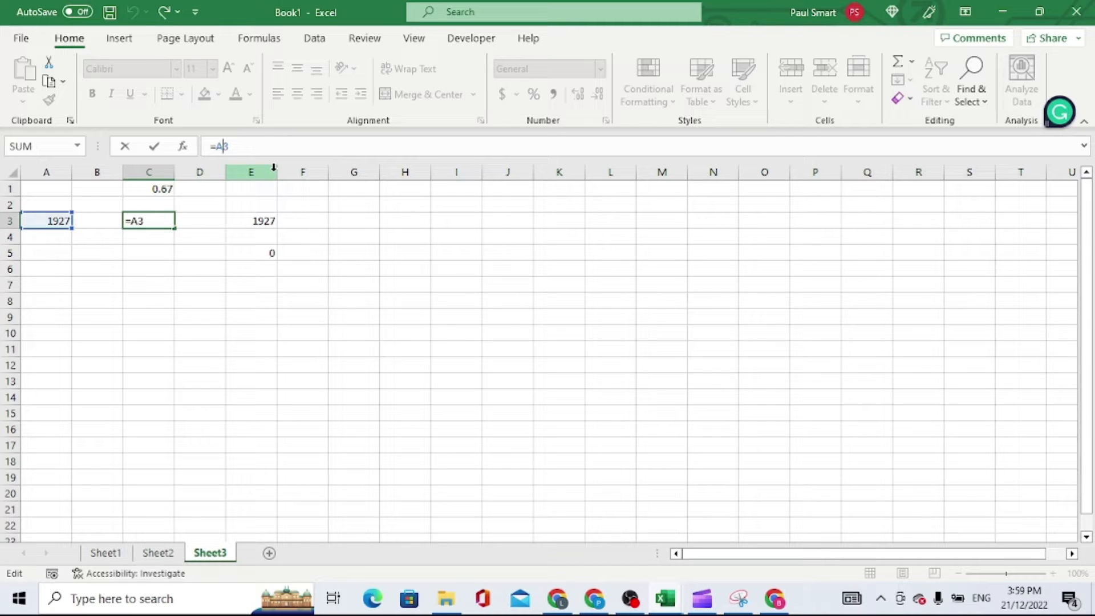
key(F4)
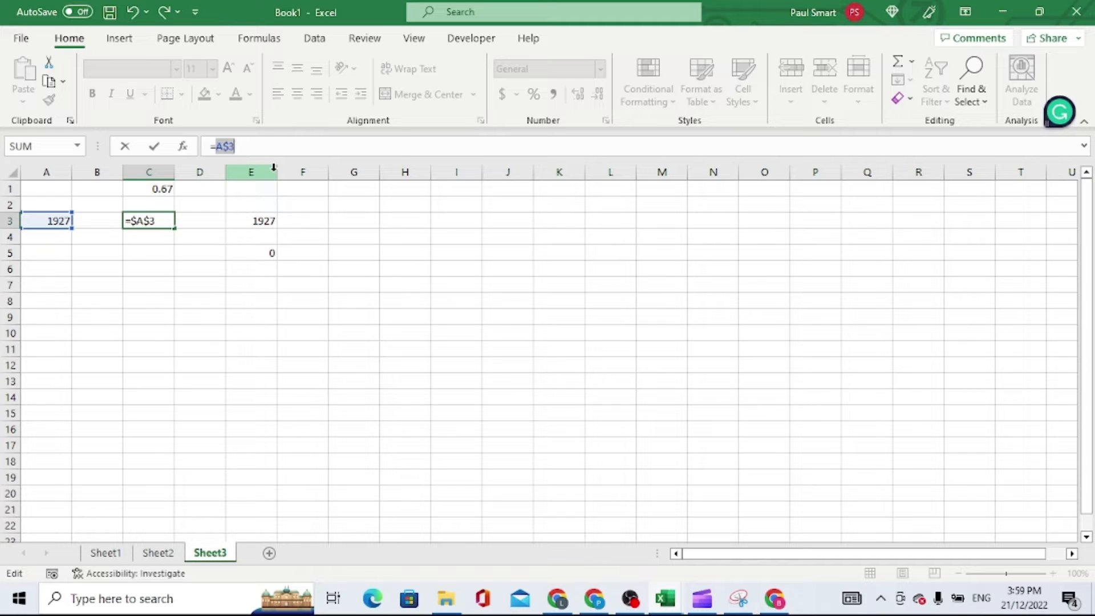
key(F4)
key(F4)
key(F4)
click(125, 146)
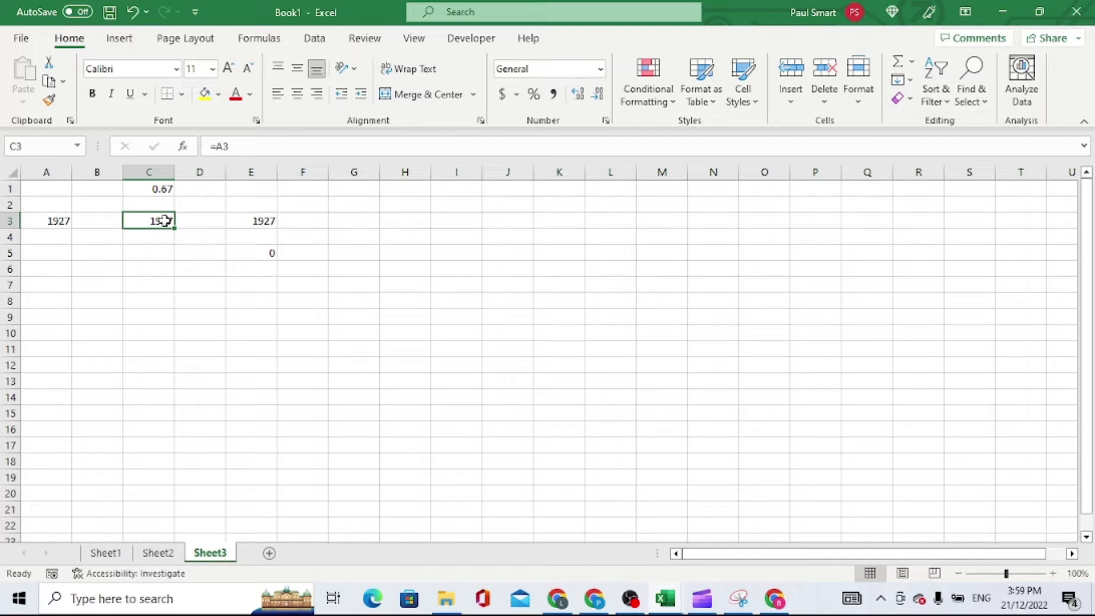
Make the reference in C3's formula fully absolute so that it reads =$A$3
click(227, 147)
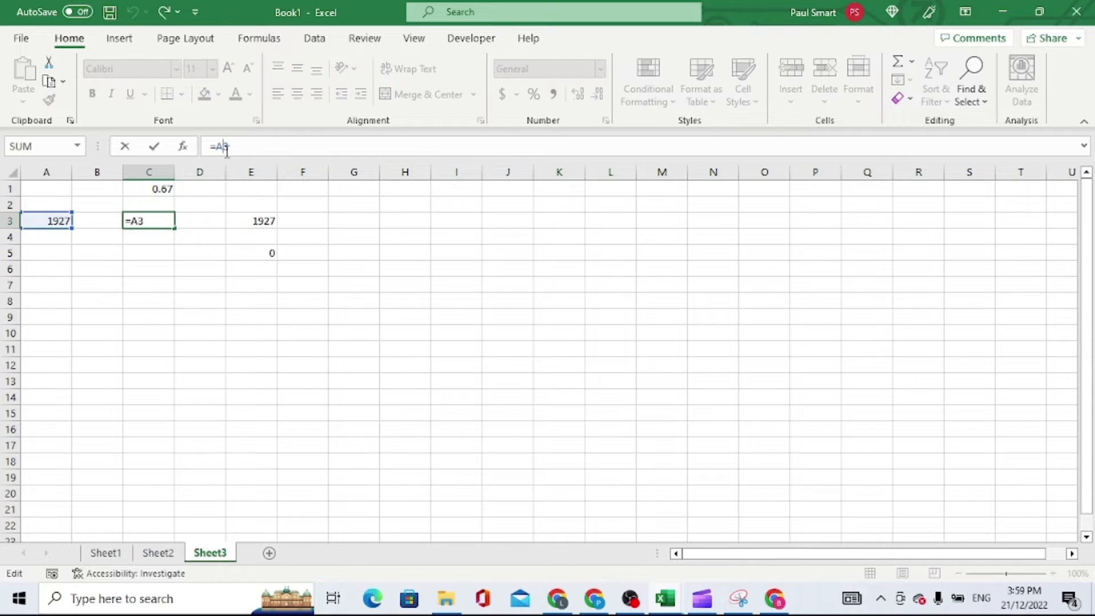
key(F4)
key(F4)
key(F4)
key(F4)
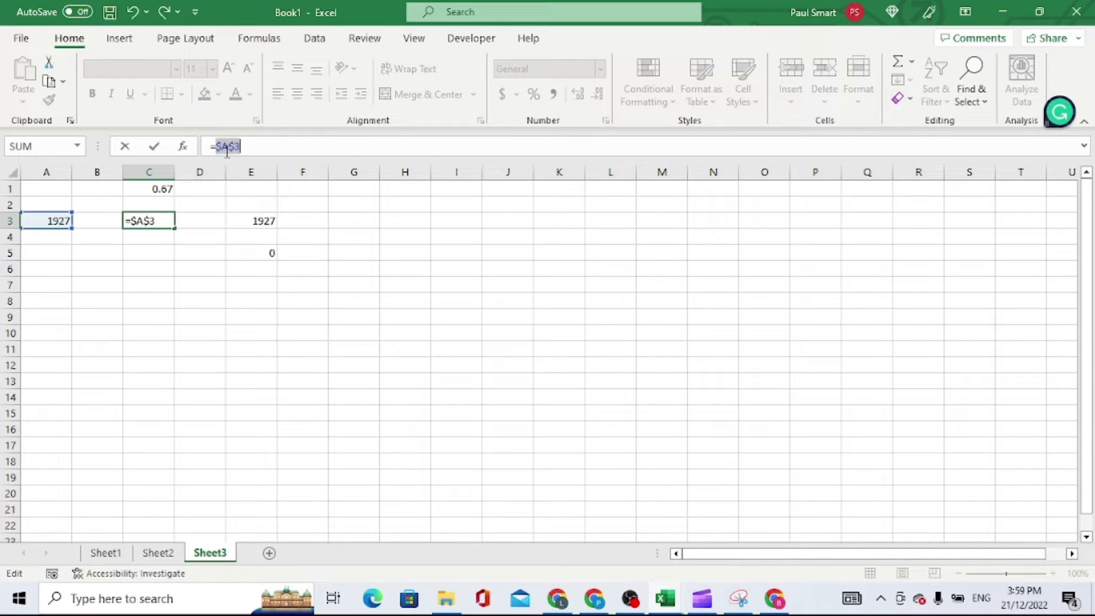
key(F4)
key(F4)
key(F4)
key(F4)
key(F4)
click(154, 146)
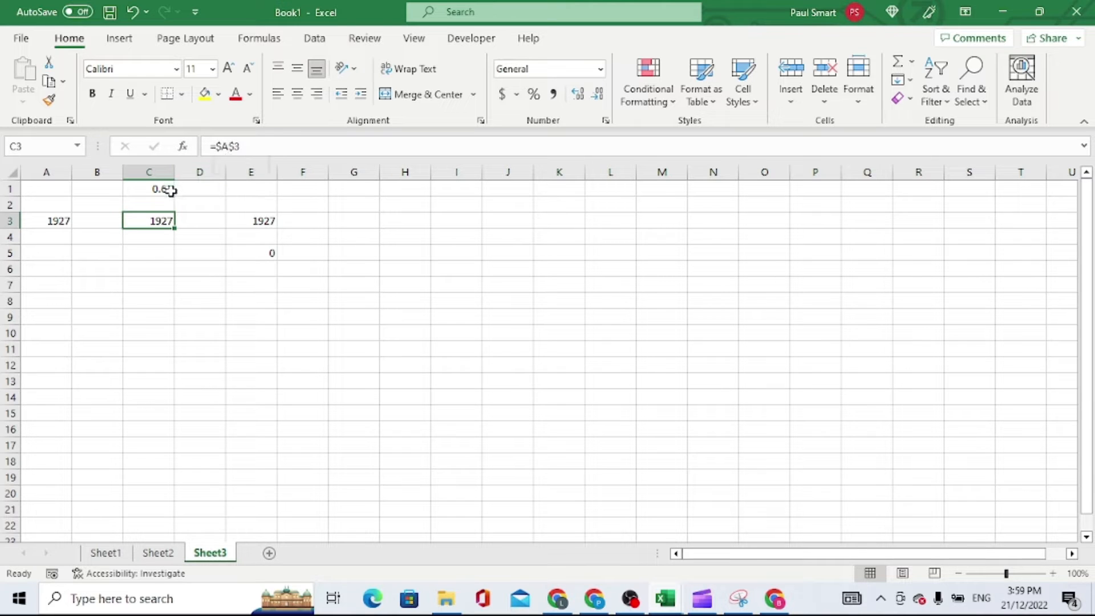
Copy the absolute-reference formula from C3 into cell C6
key(ctrl+c)
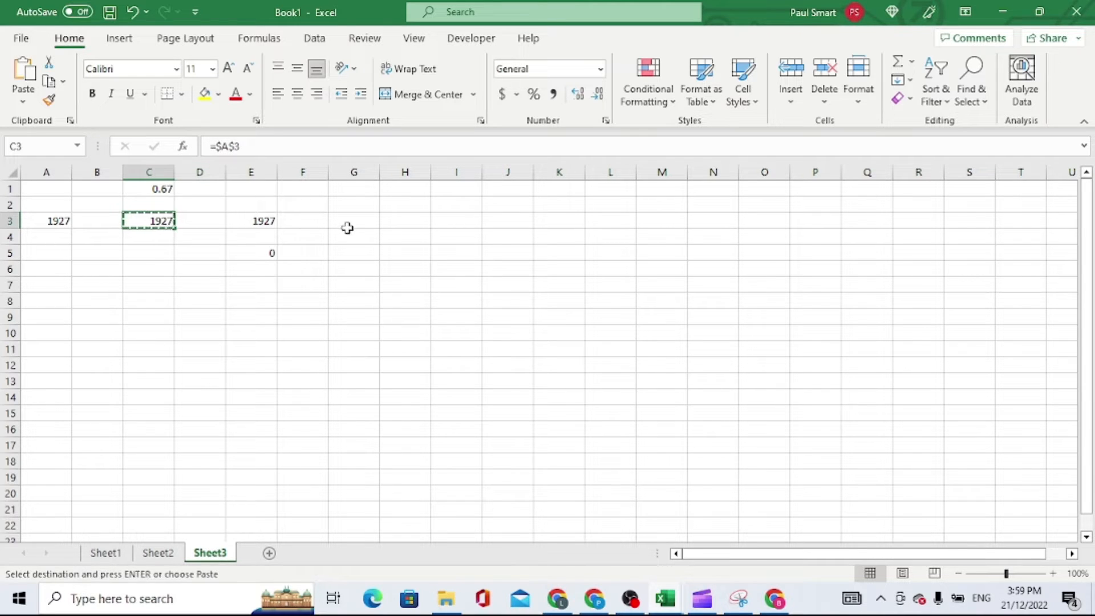
click(257, 220)
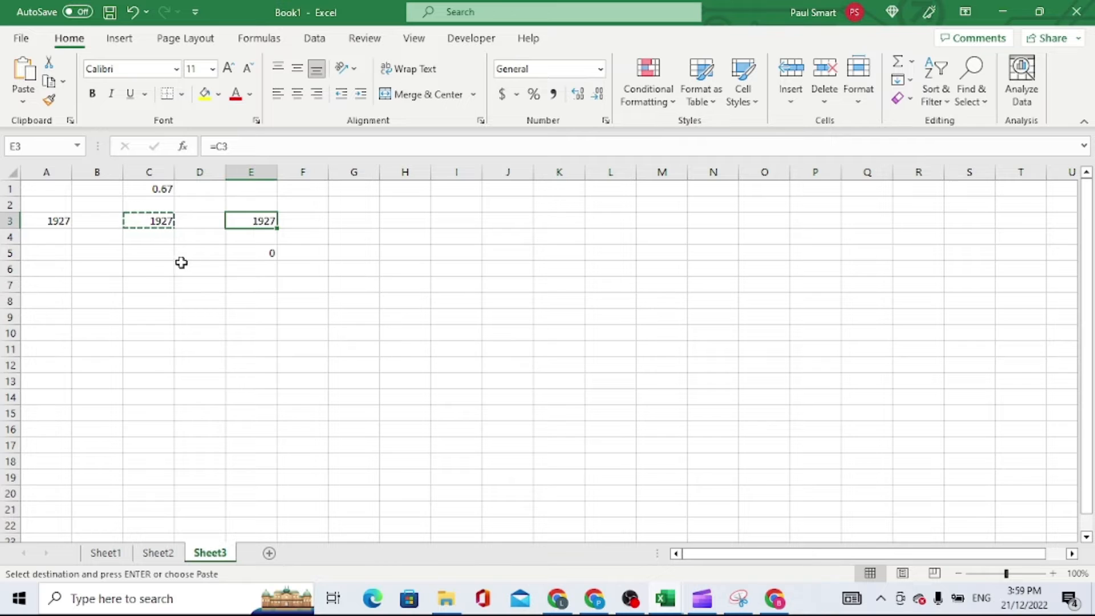
click(150, 268)
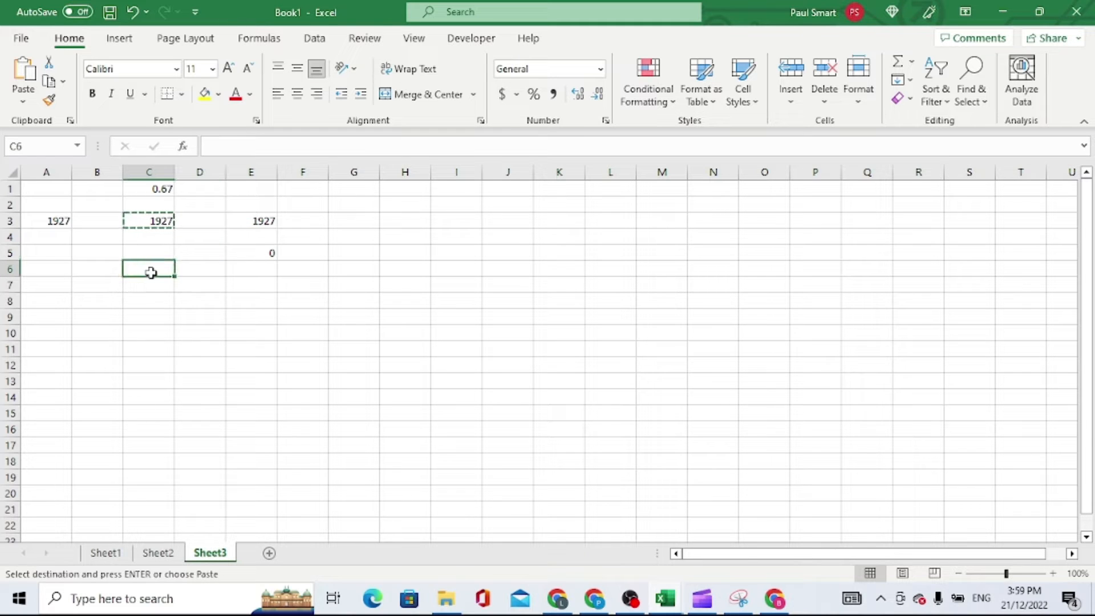
key(ctrl+v)
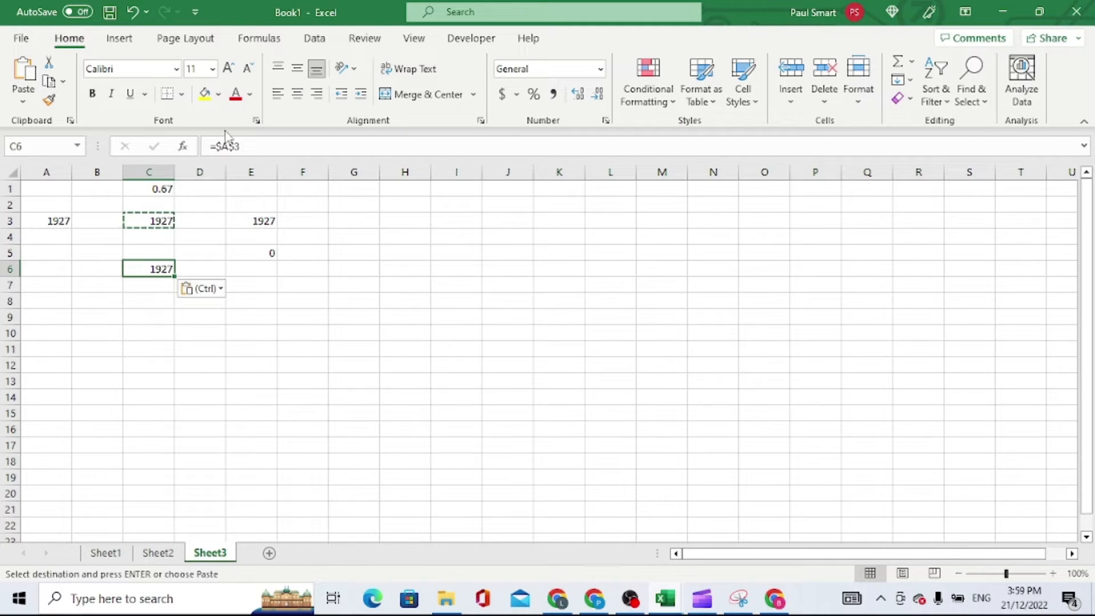
click(238, 145)
drag(242, 146, 218, 148)
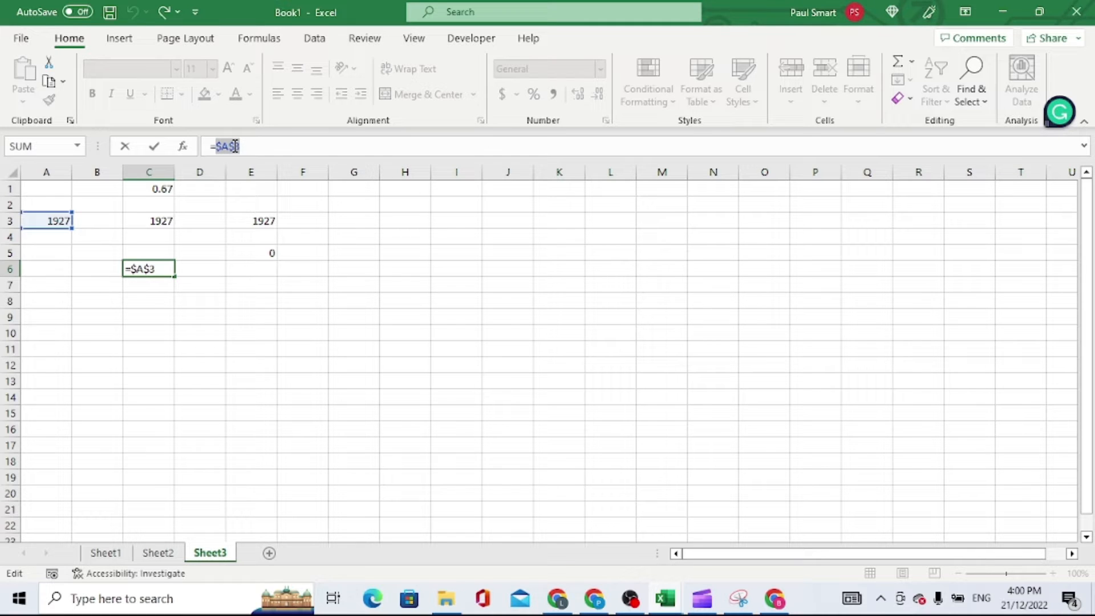
click(166, 190)
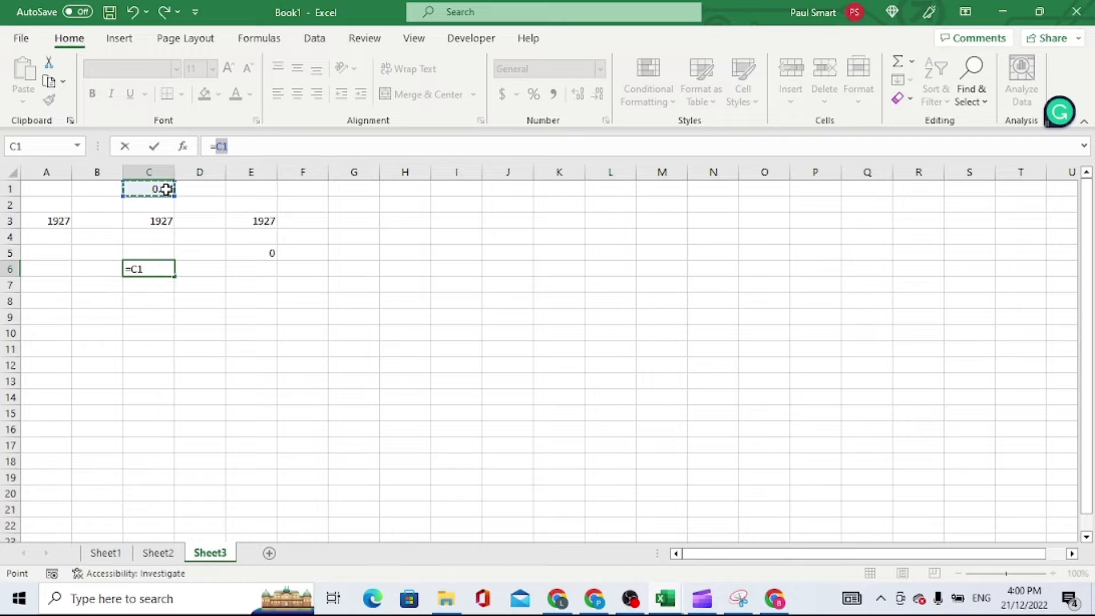
key(Escape)
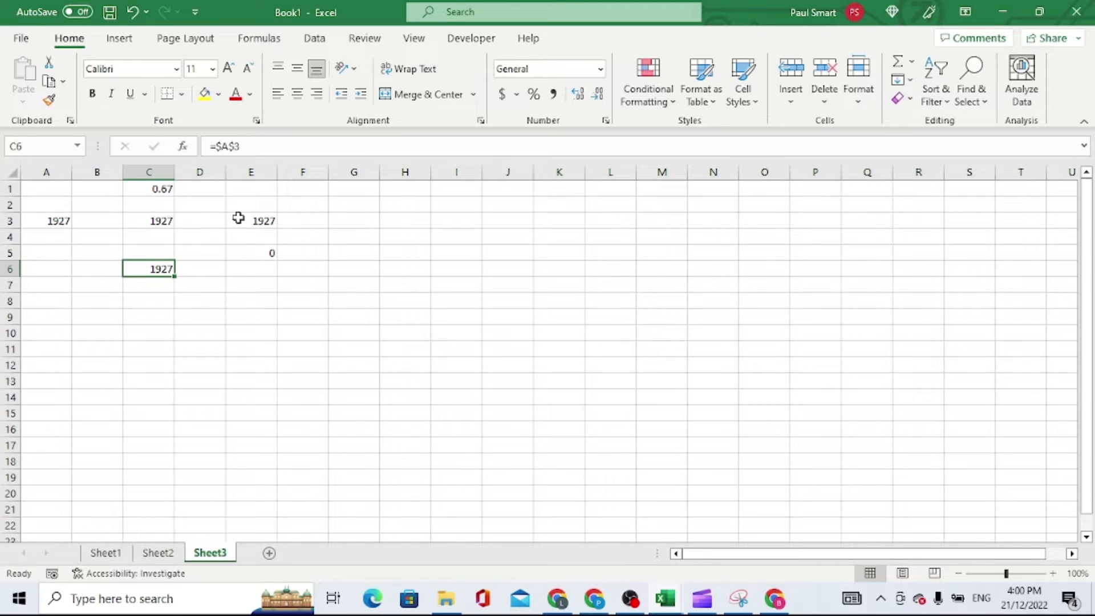
Change the reference in C6's formula to the mixed form so that it reads =A$3
click(227, 145)
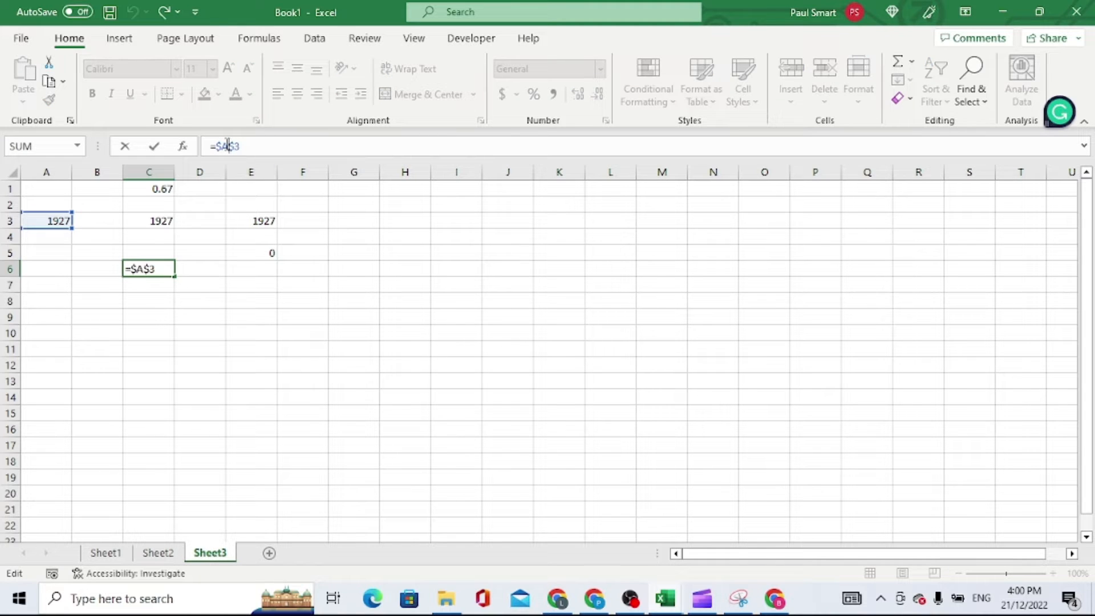
key(F4)
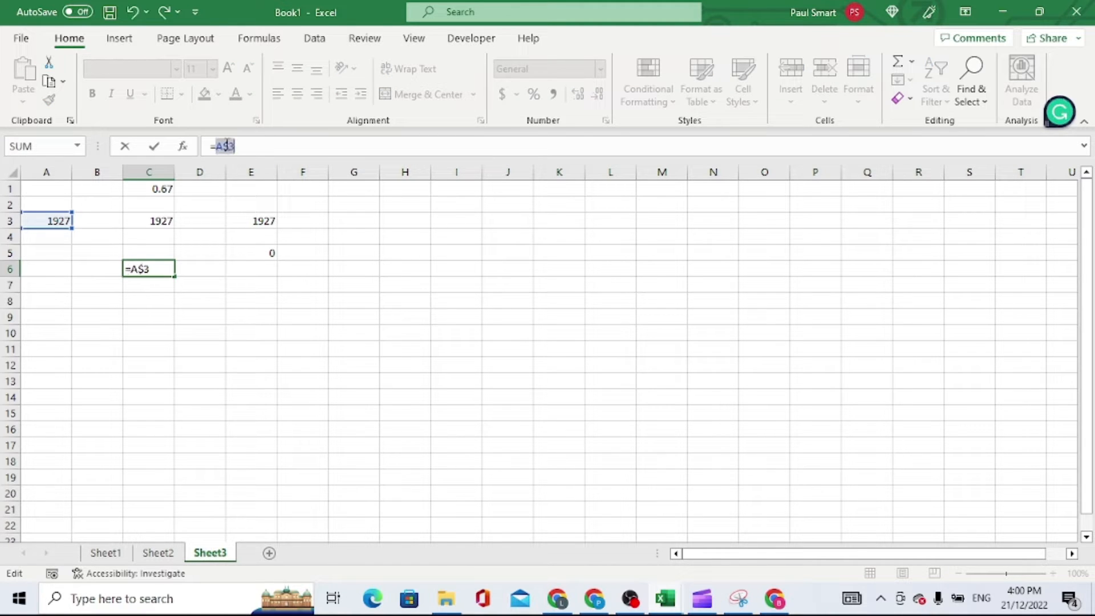
click(155, 149)
Copy the mixed-reference formula from C6 into cell E6 and inspect the column part of the pasted reference
right_click(164, 272)
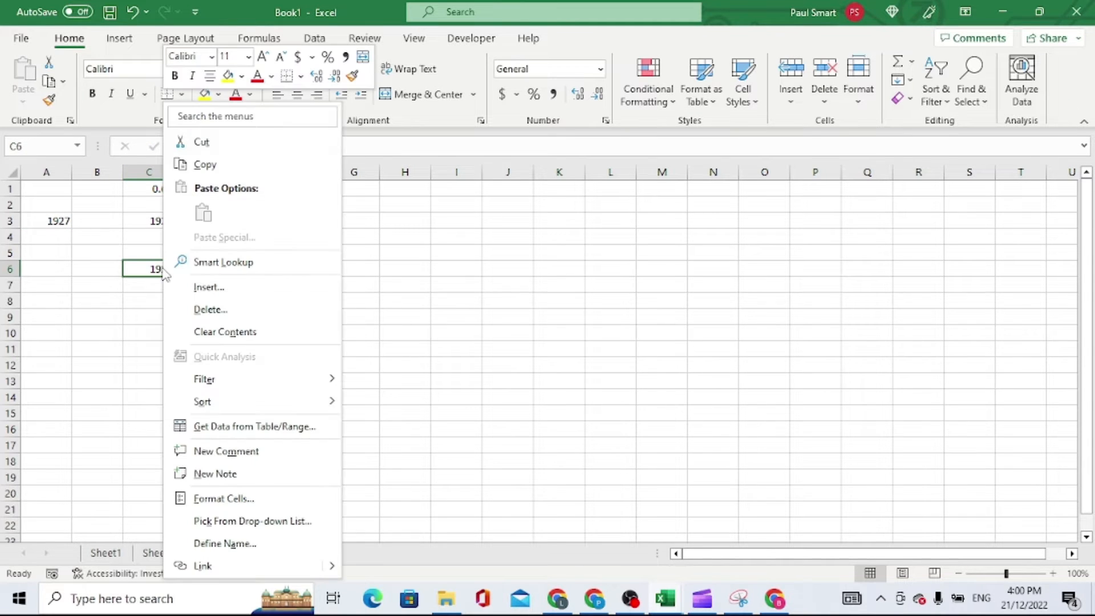
click(206, 164)
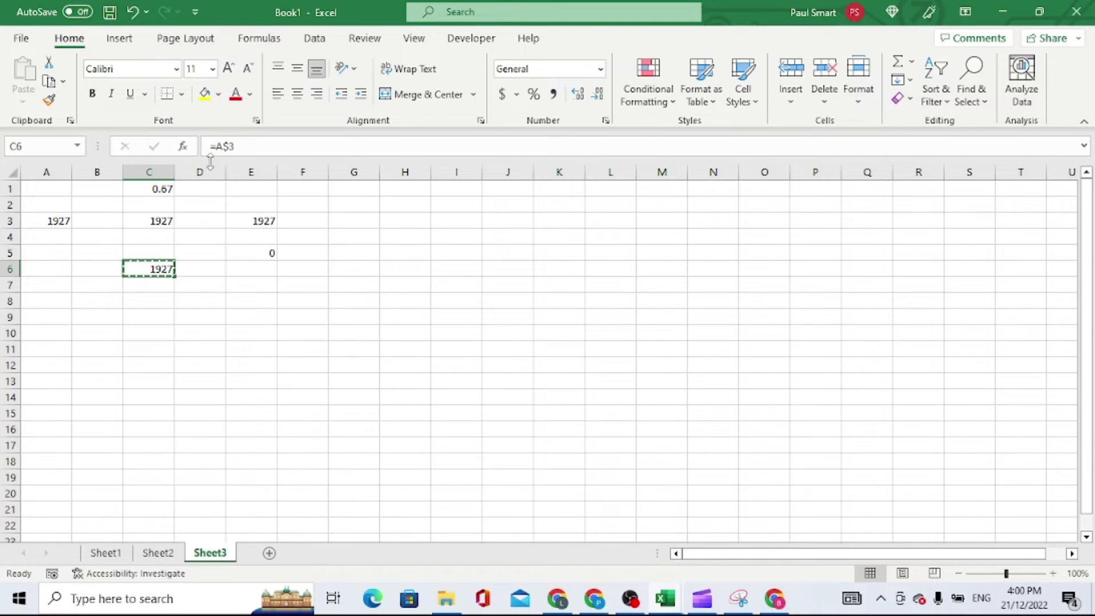
click(261, 270)
key(ctrl+v)
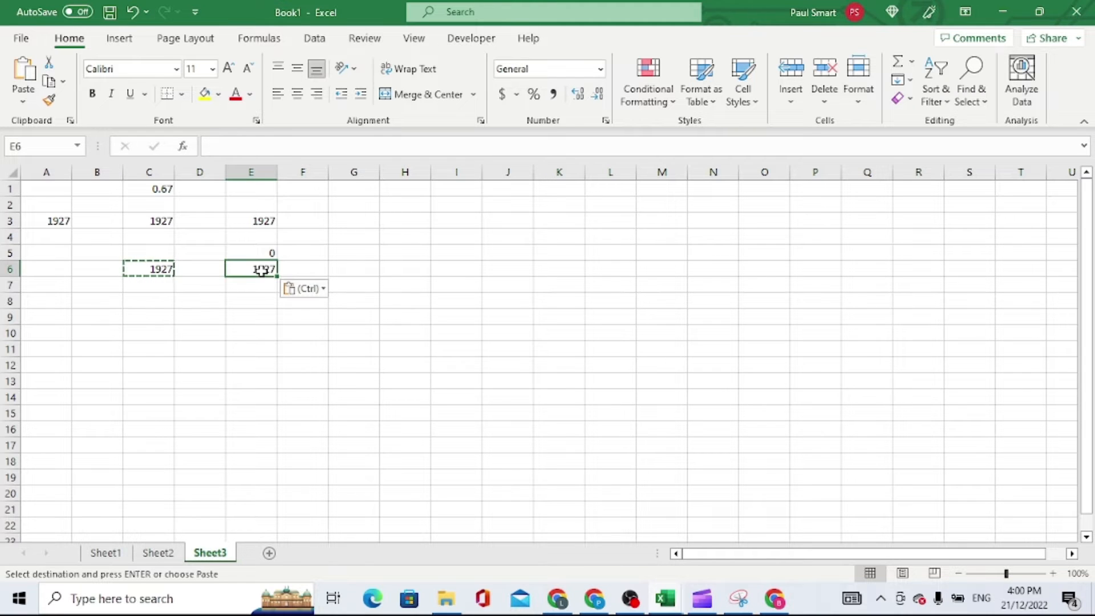
click(219, 149)
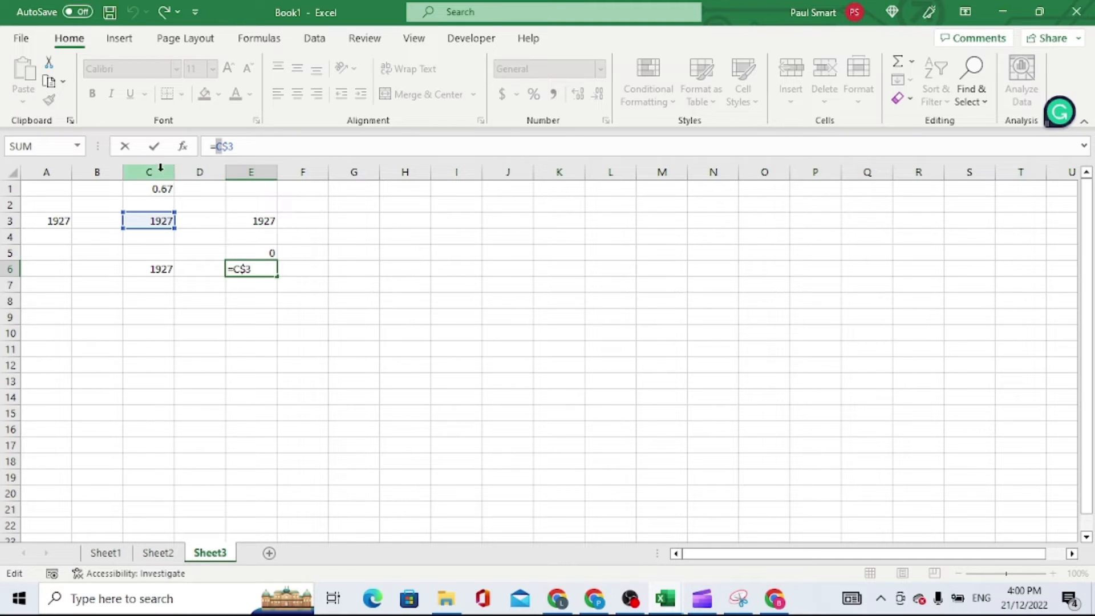
click(154, 147)
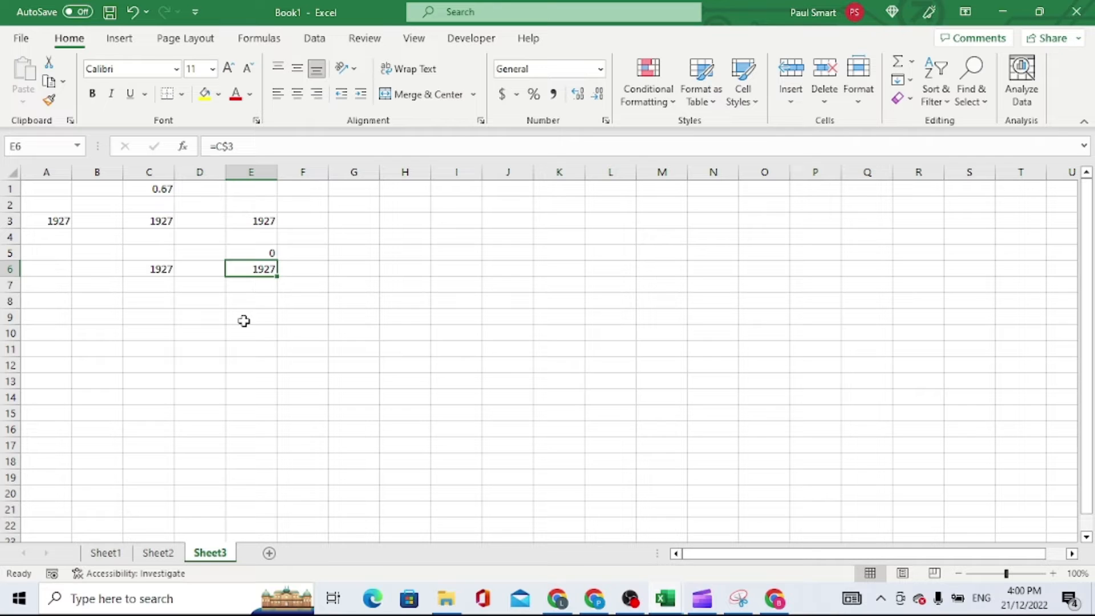
Switch to Sheet2 and examine its component numbers and percentages in A2:B13
click(158, 553)
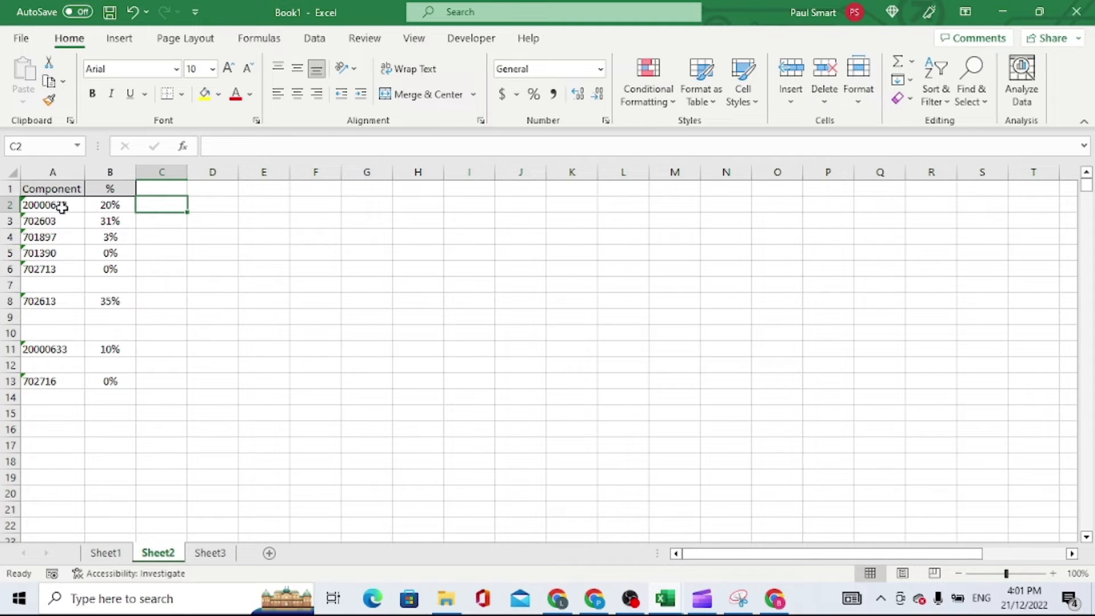
drag(58, 207, 64, 381)
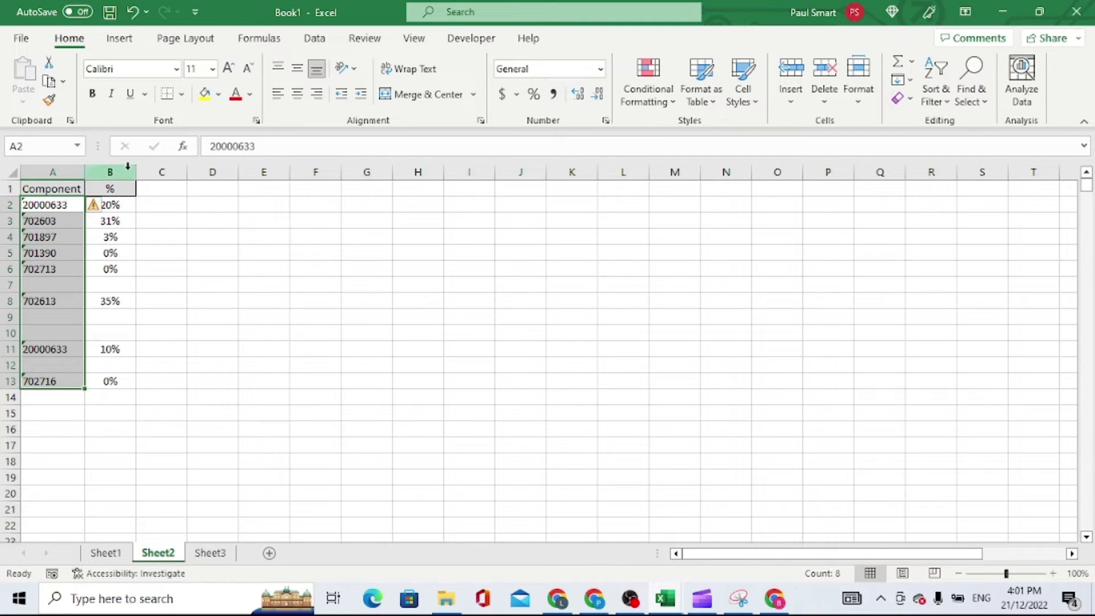
drag(122, 206, 129, 382)
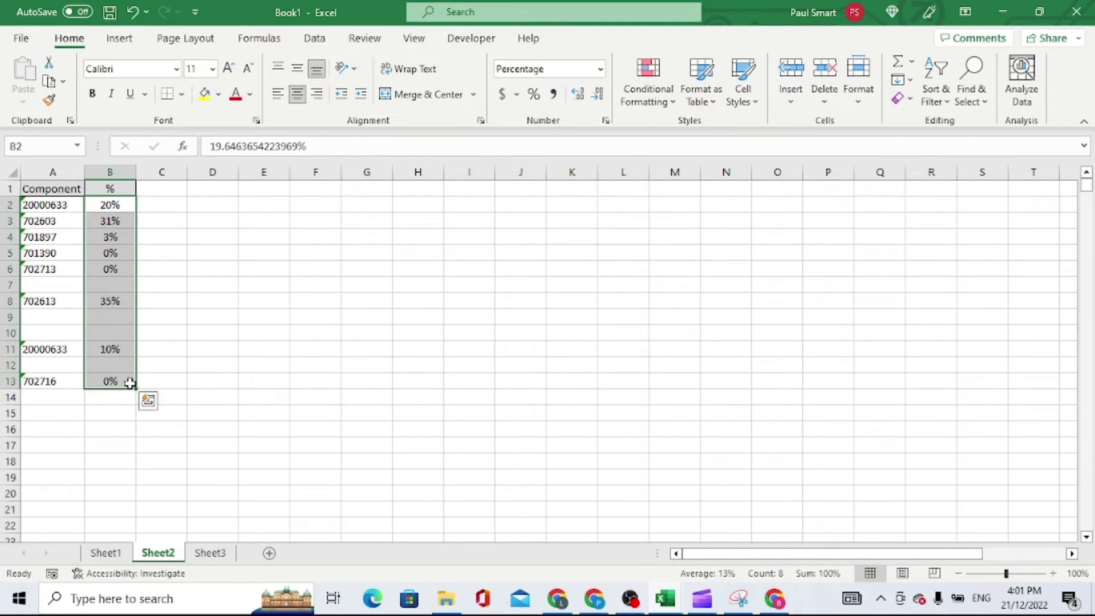
click(161, 202)
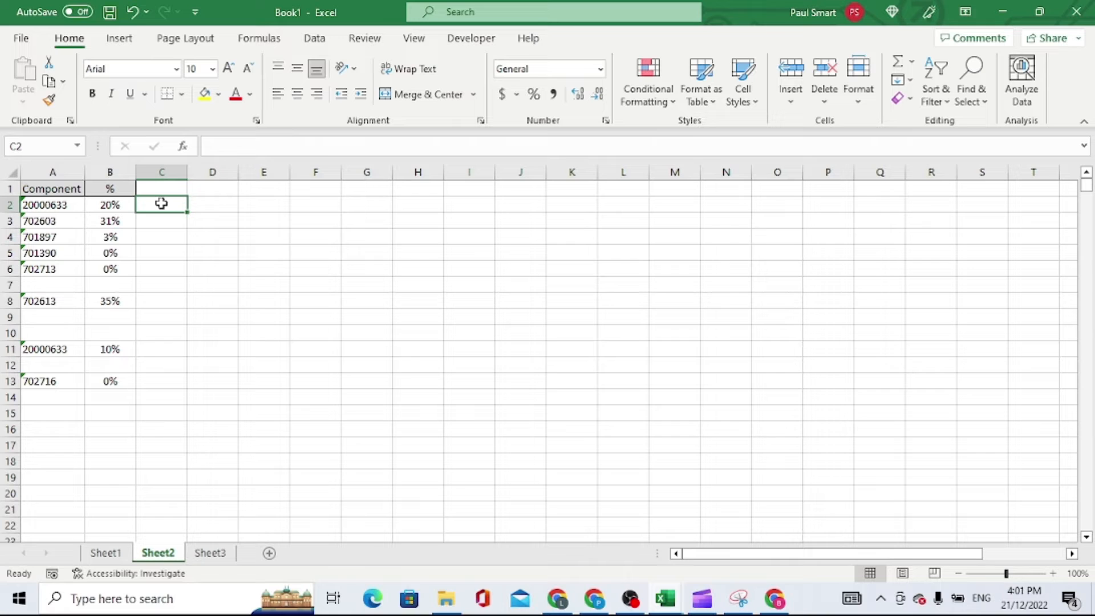
click(66, 208)
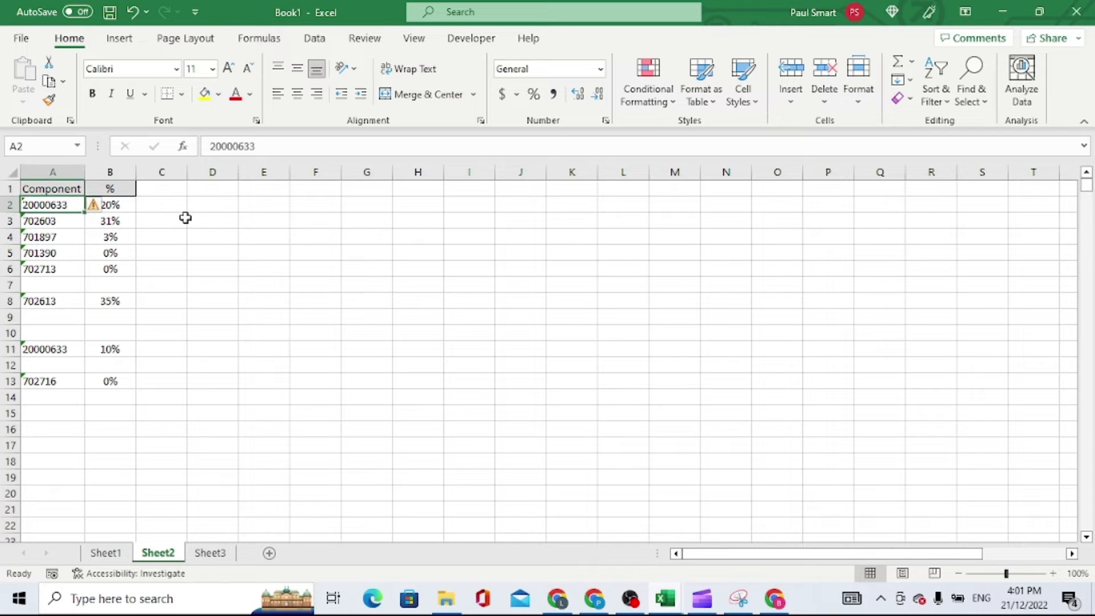
click(159, 204)
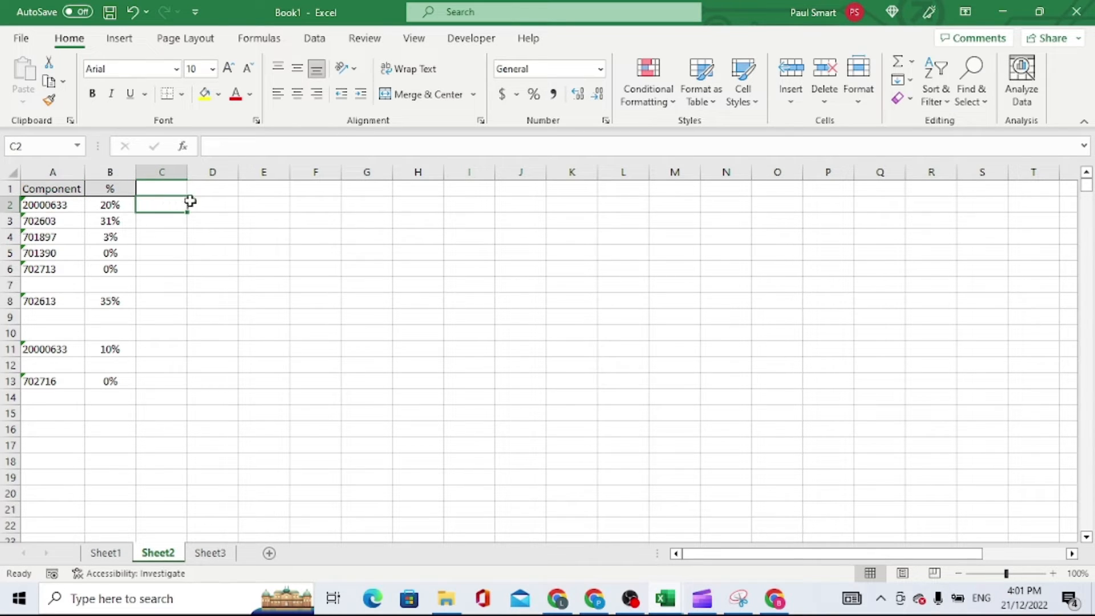
click(214, 207)
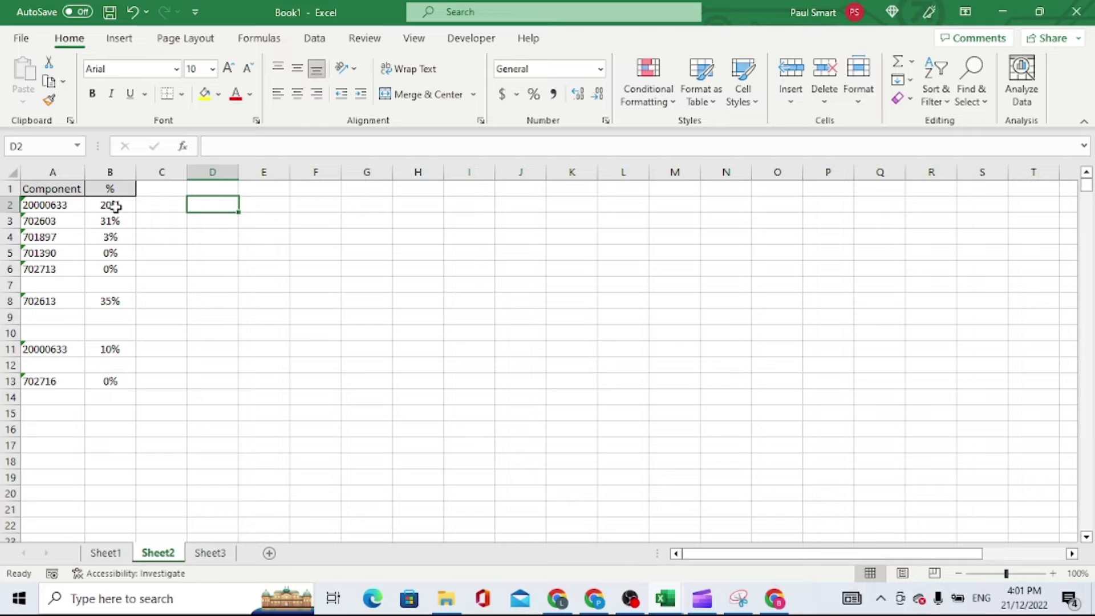
Start a VLOOKUP formula in Sheet2's cell C2 with A2 as the lookup value
click(169, 204)
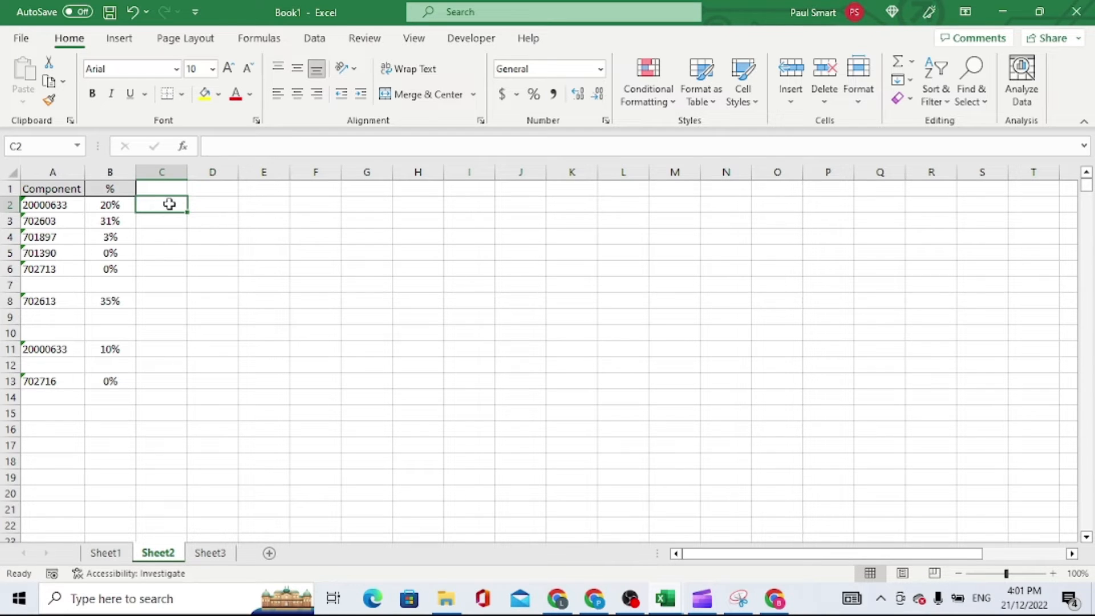
text(=)
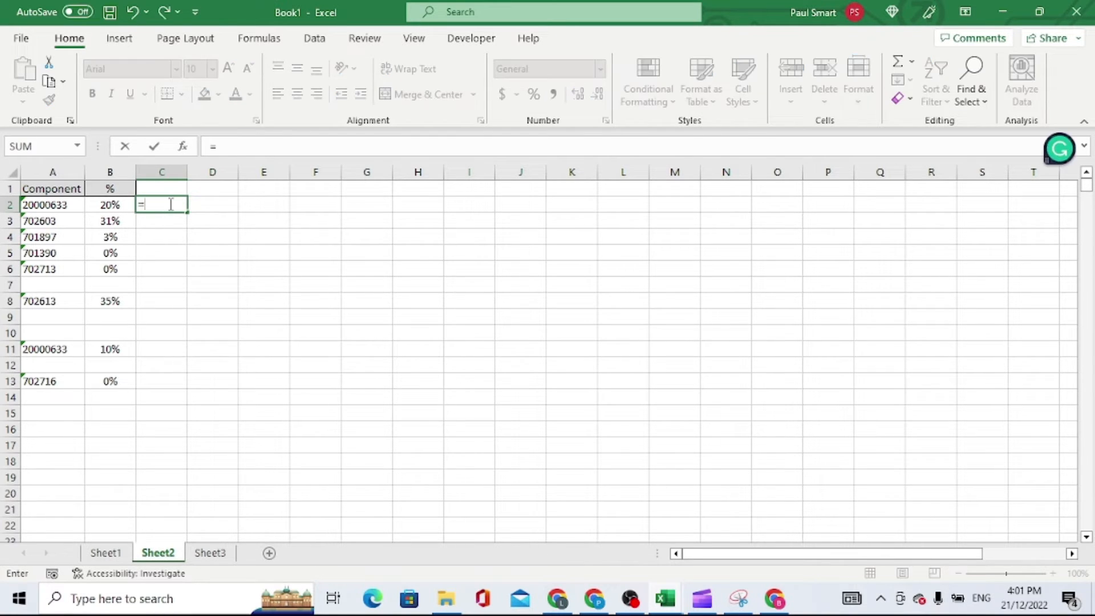
text(vl)
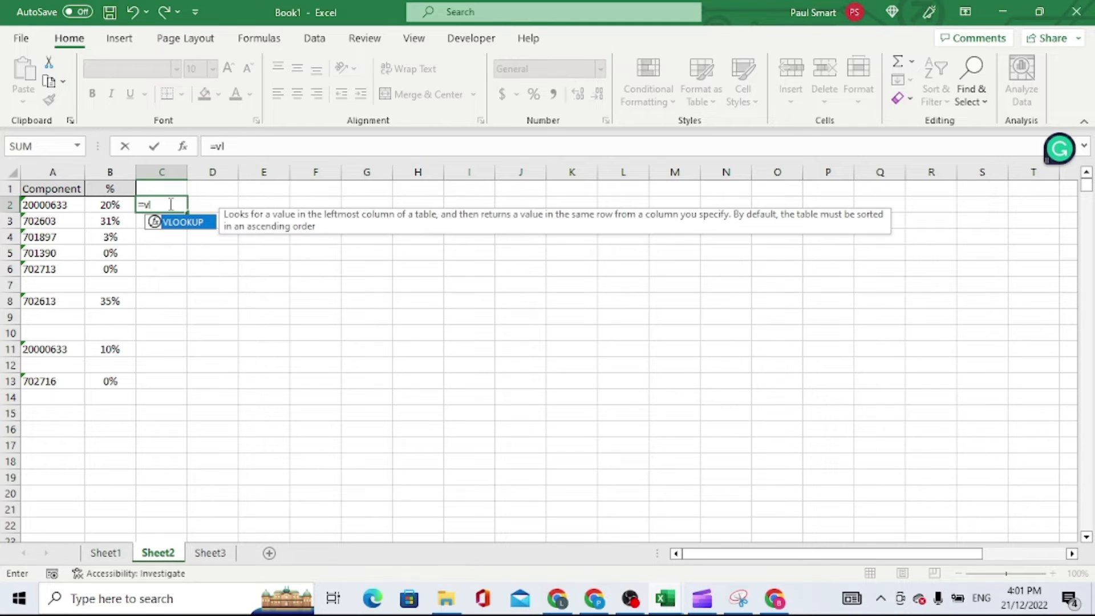
text(oop)
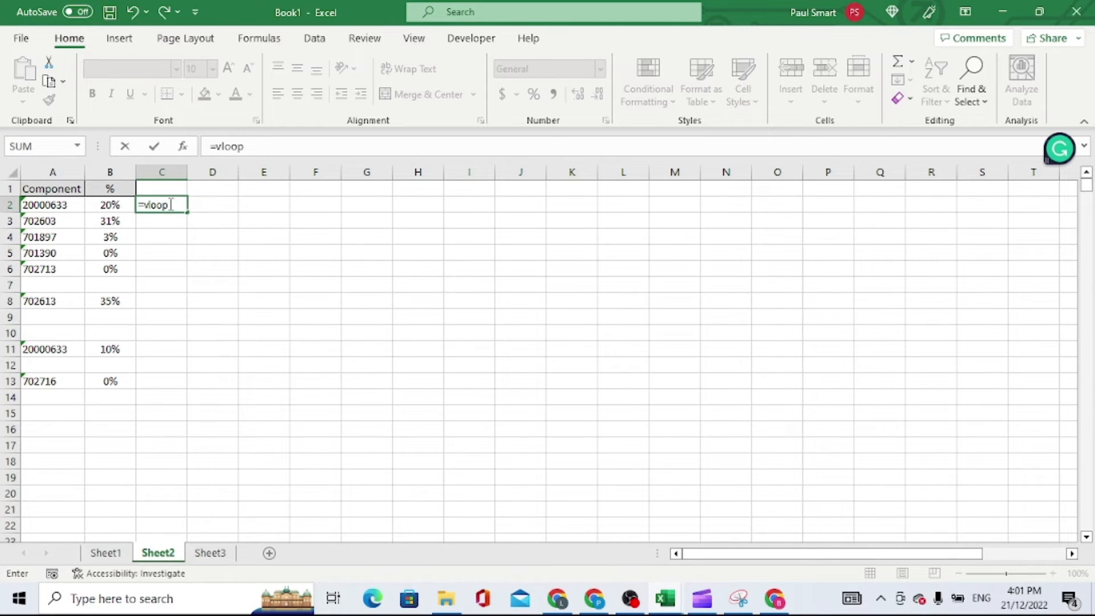
key(BackSpace)
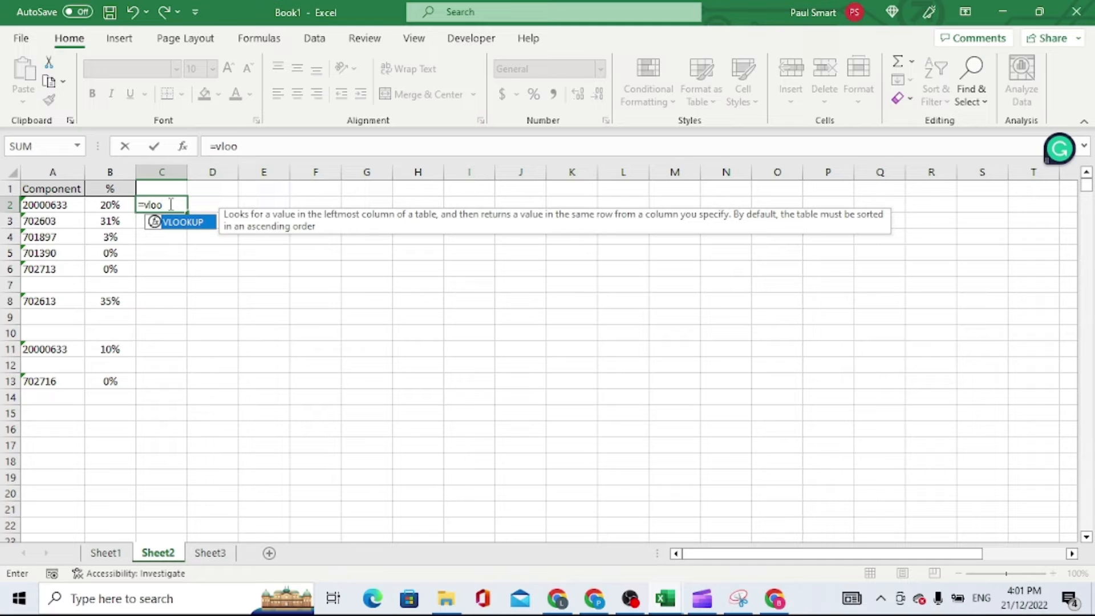
text(kup()
click(59, 206)
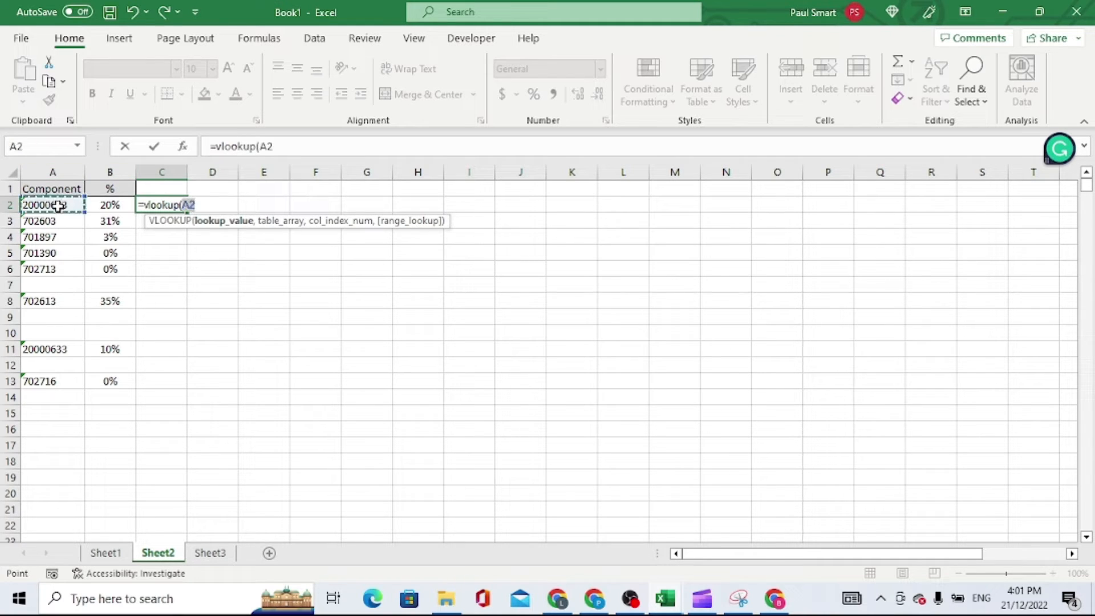
text(,)
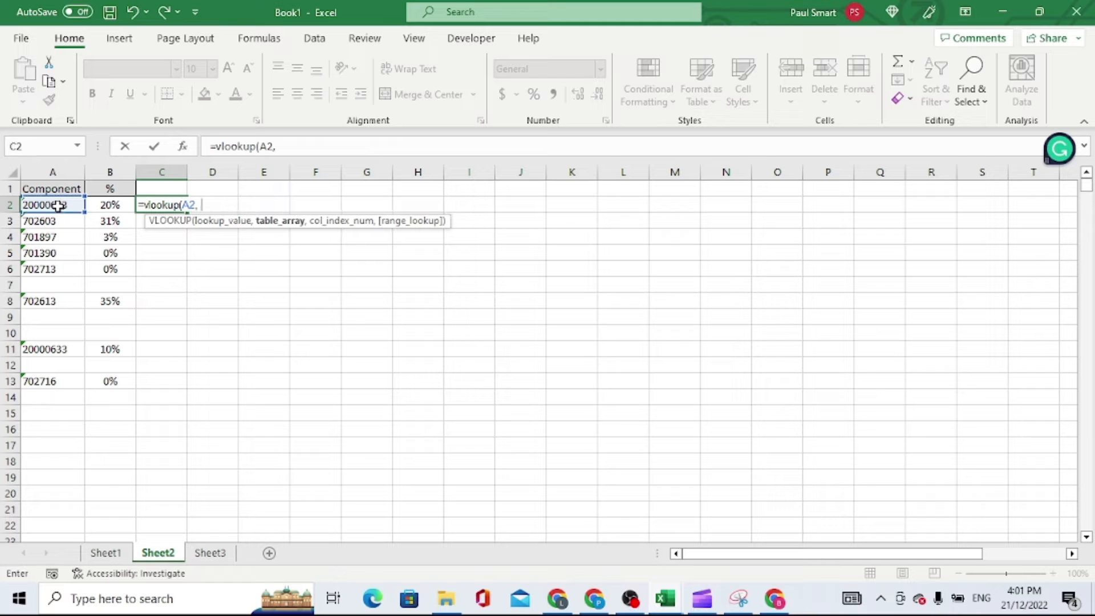
Complete C2's VLOOKUP with table array Sheet1!B:G, column index 2 and FALSE for an exact match
click(105, 552)
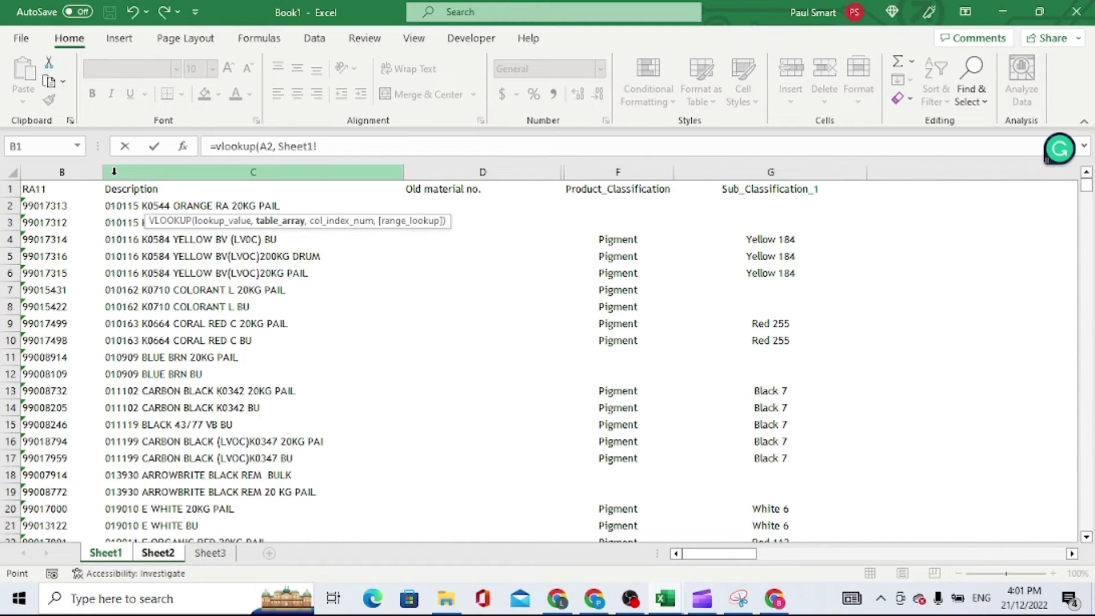
drag(74, 171, 780, 169)
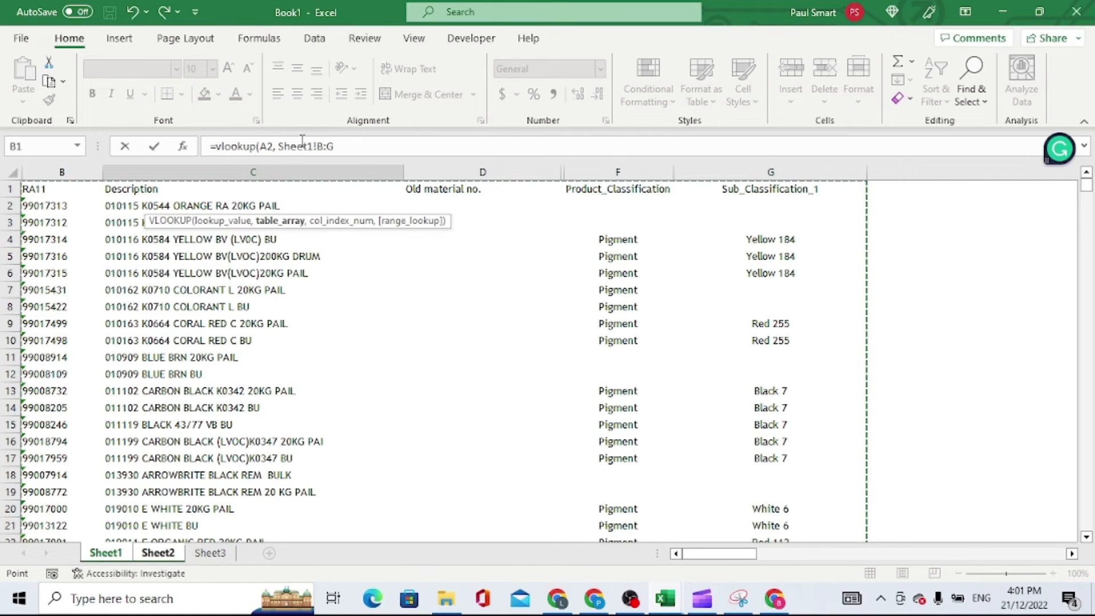
click(354, 147)
text(, )
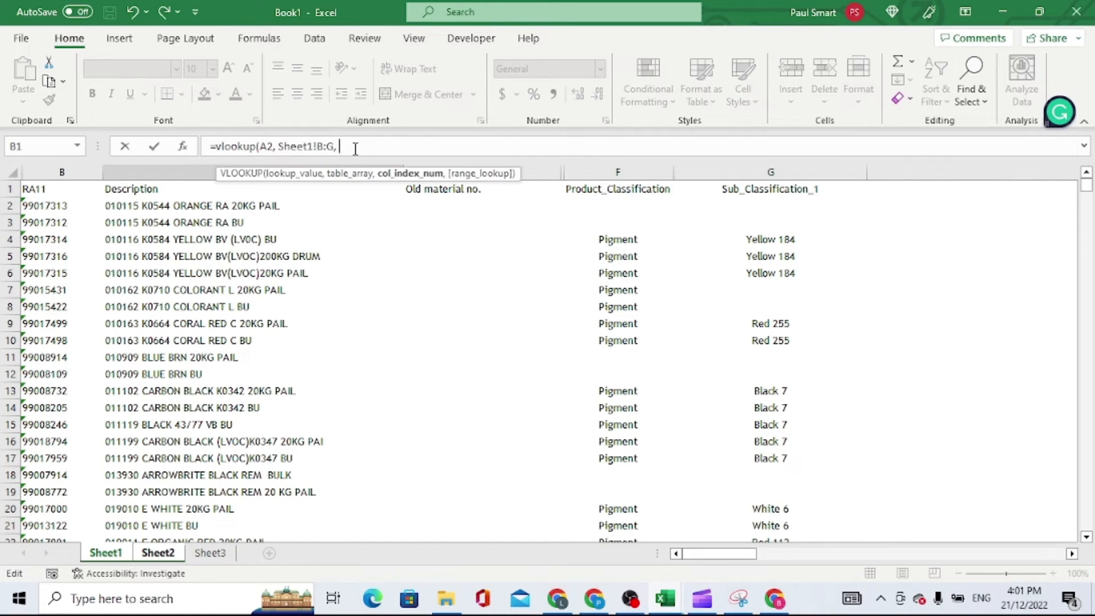
text(2)
text(, FAL)
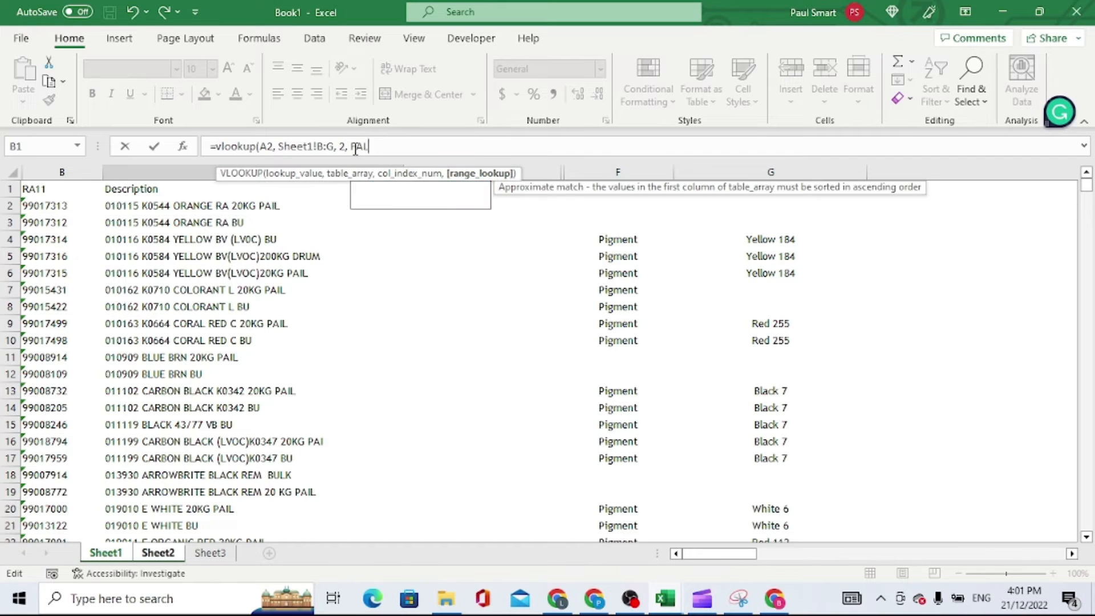
text(SE))
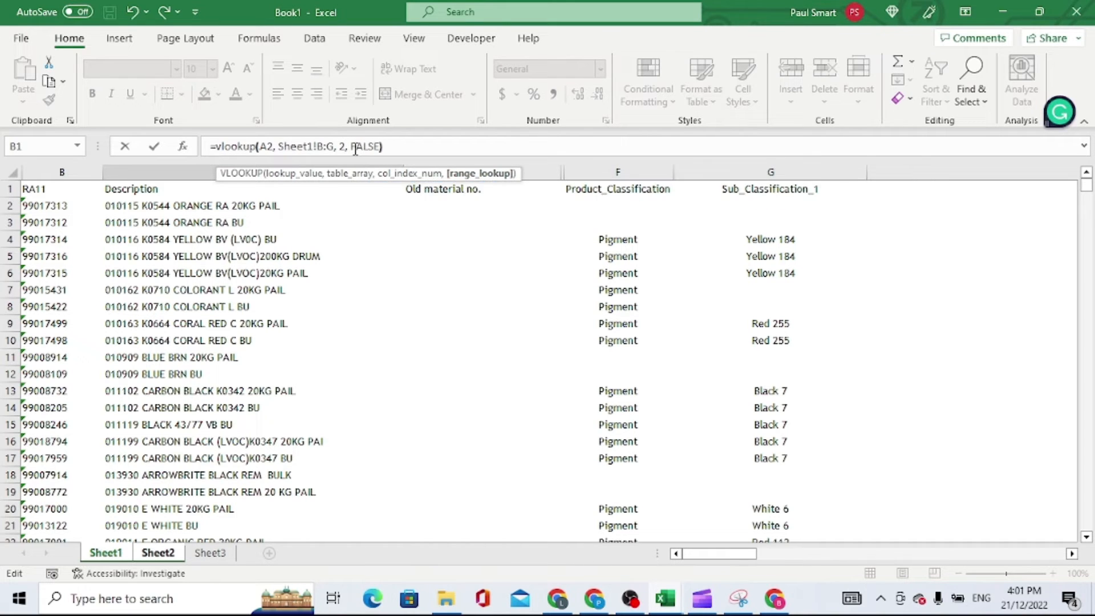
click(153, 147)
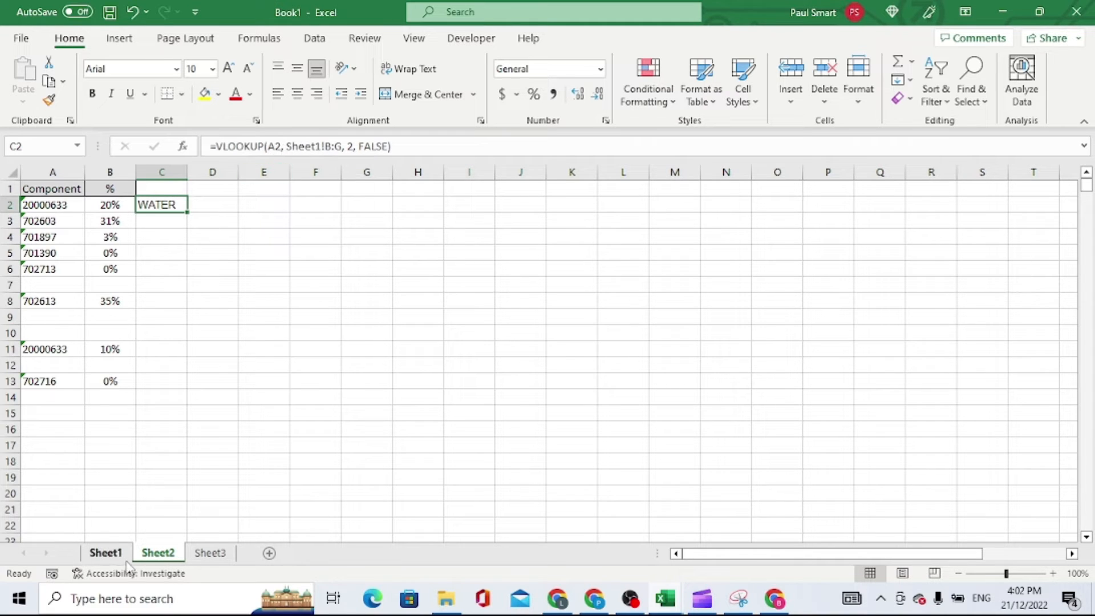
Look at the product classification and sub-classification columns on Sheet1, and return to Sheet2
click(106, 553)
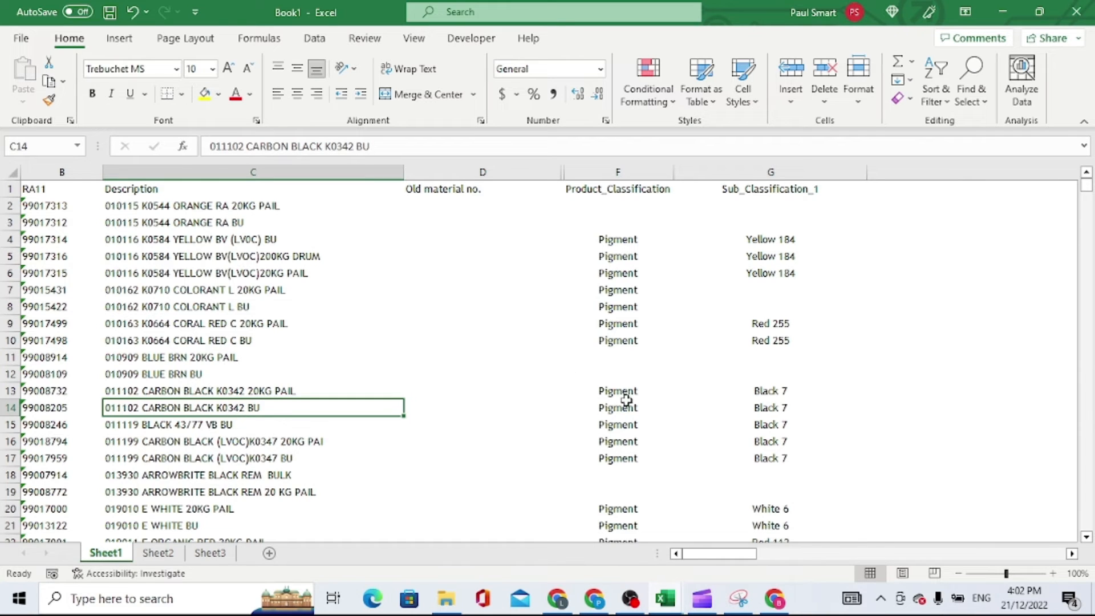
click(605, 424)
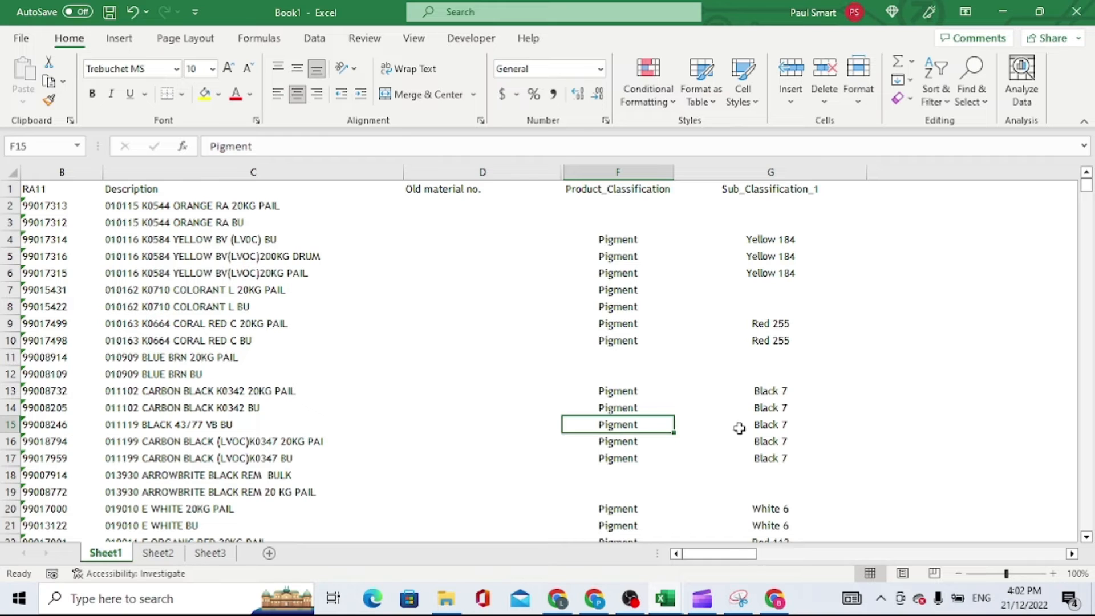
click(765, 425)
click(158, 553)
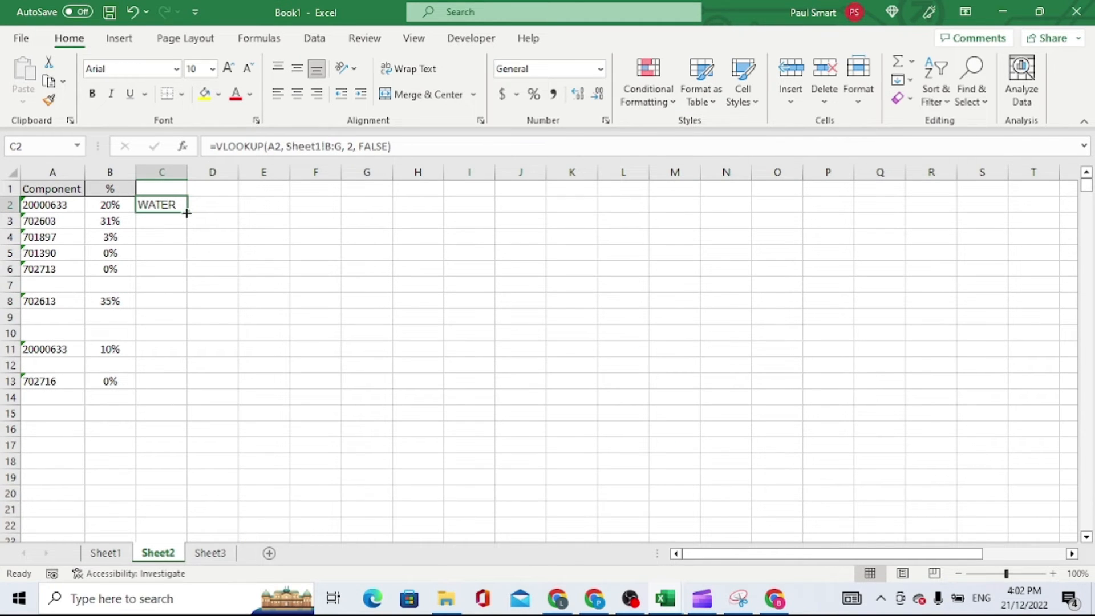
Lock the references in C2's VLOOKUP, making the lookup value $A2 and the table array Sheet1!$B:$G
click(186, 213)
click(271, 146)
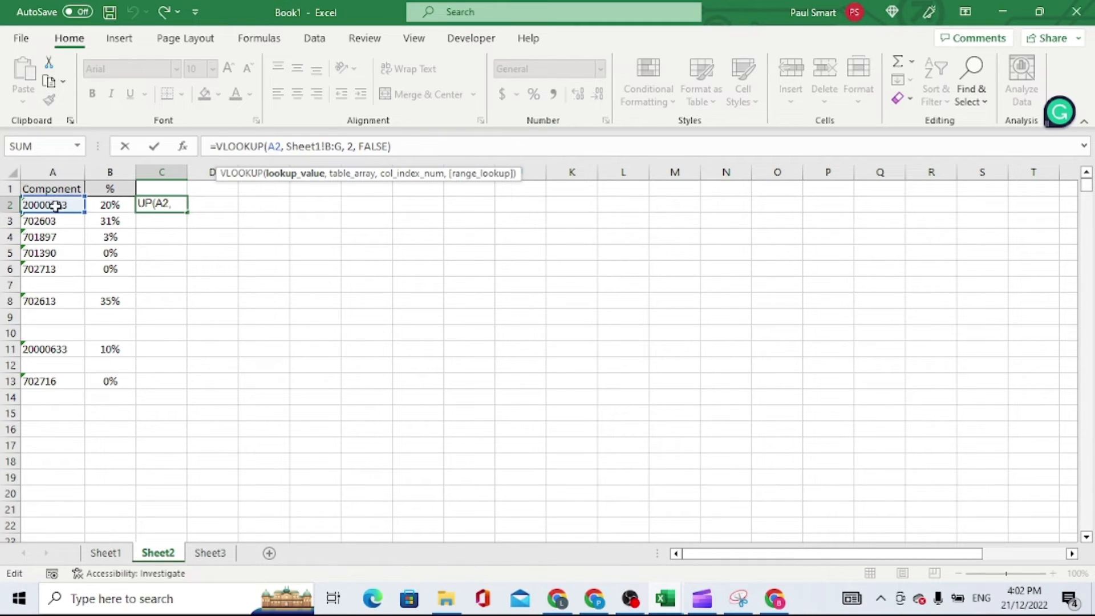
click(267, 147)
text($)
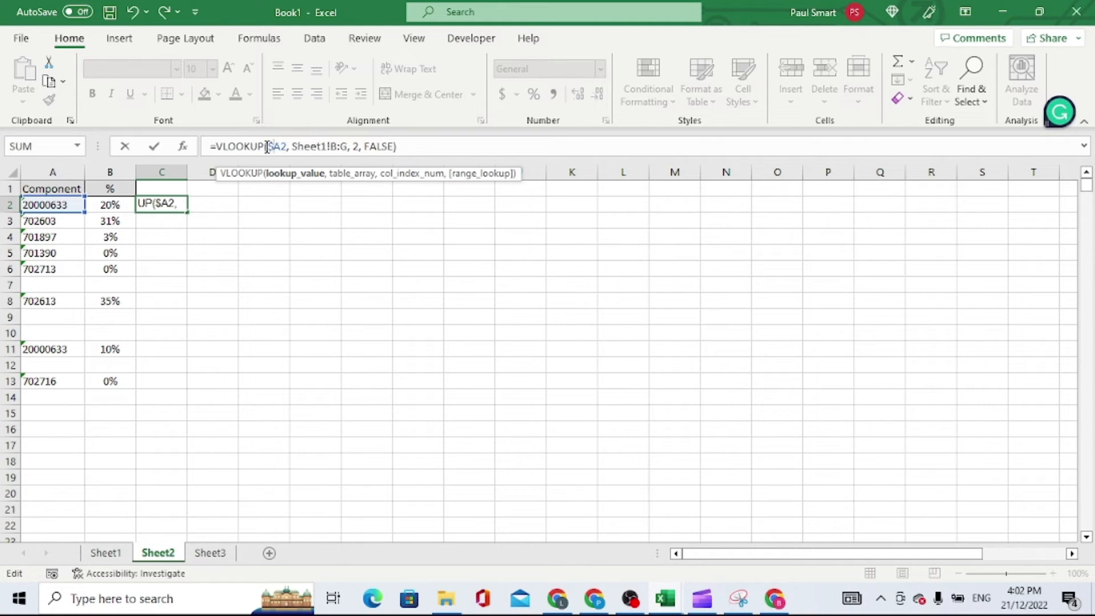
click(332, 146)
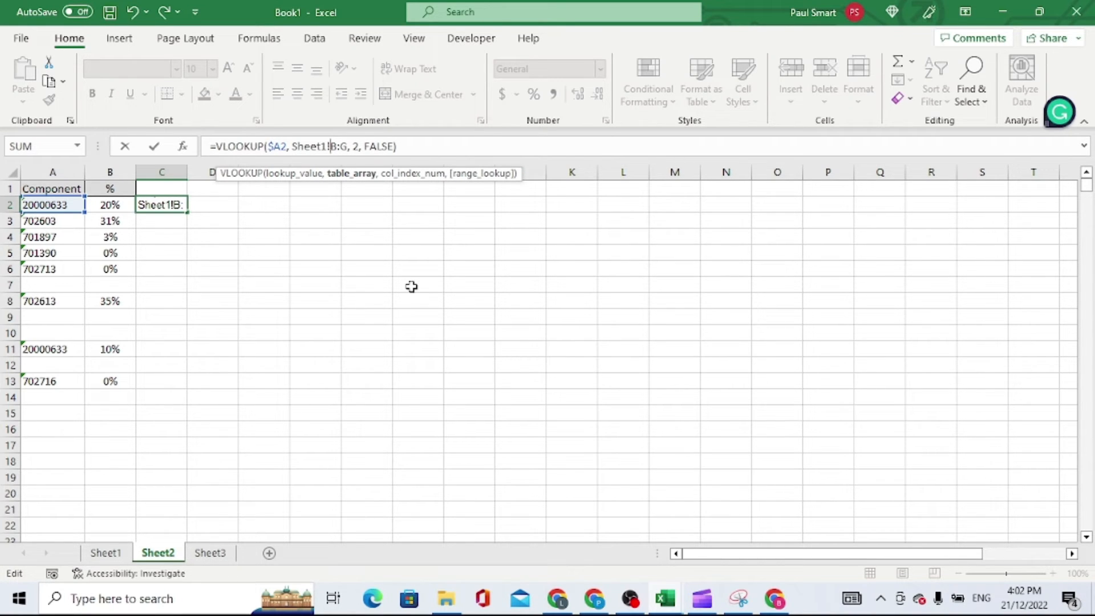
key(F4)
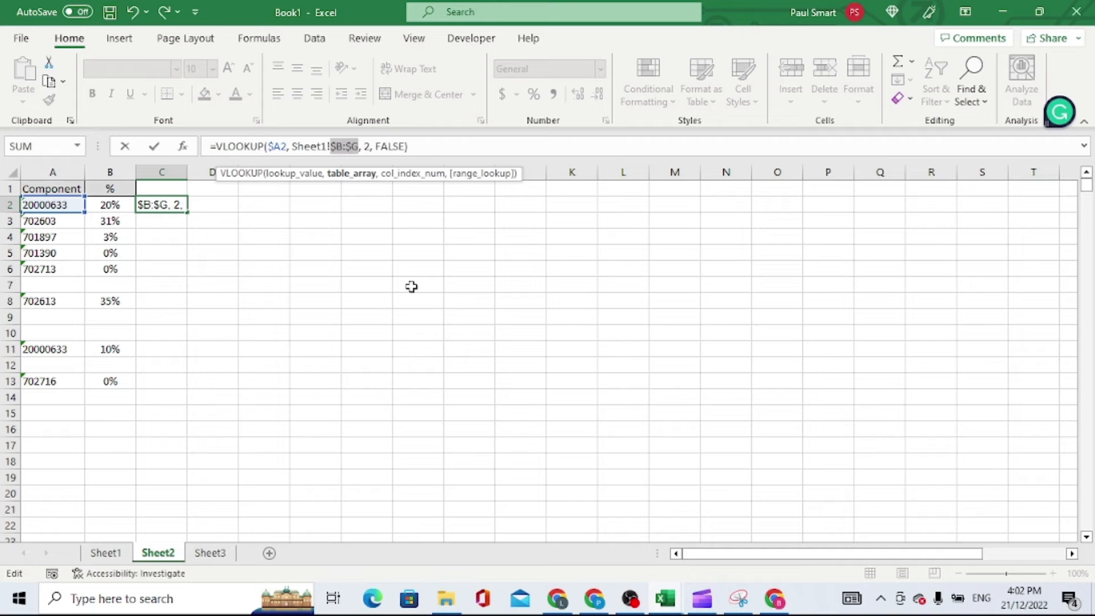
click(154, 147)
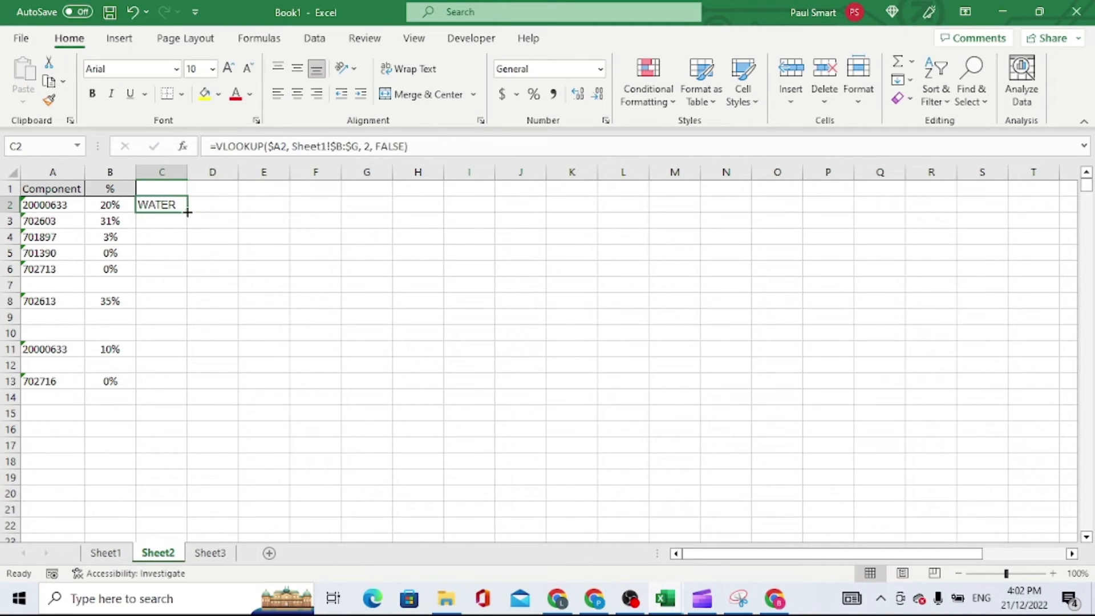
Copy C2's VLOOKUP formula across to D2 and E2
drag(188, 212, 284, 204)
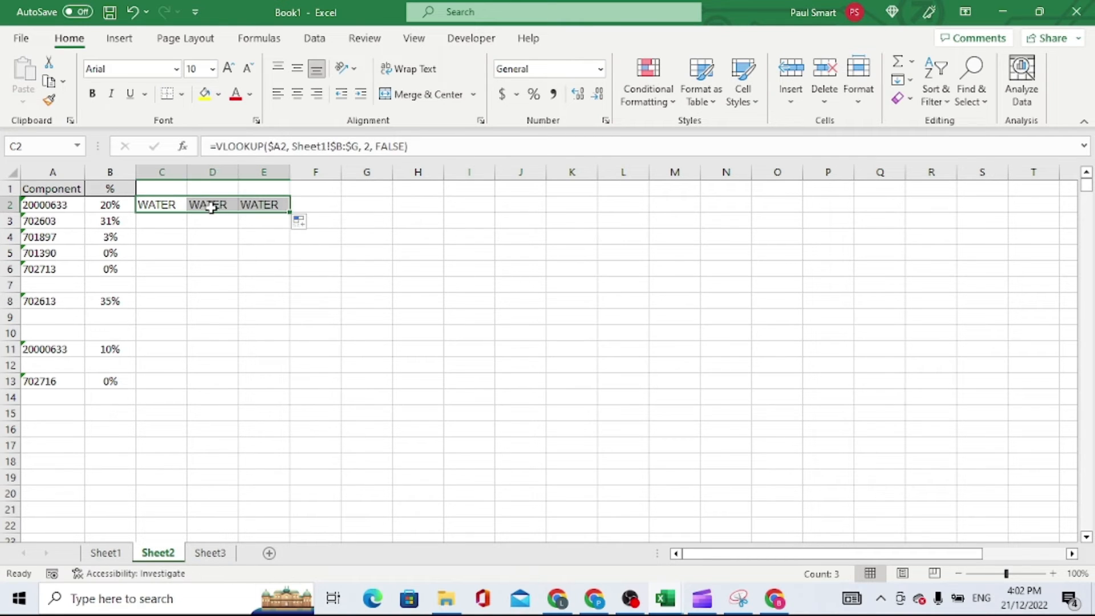
right_click(213, 212)
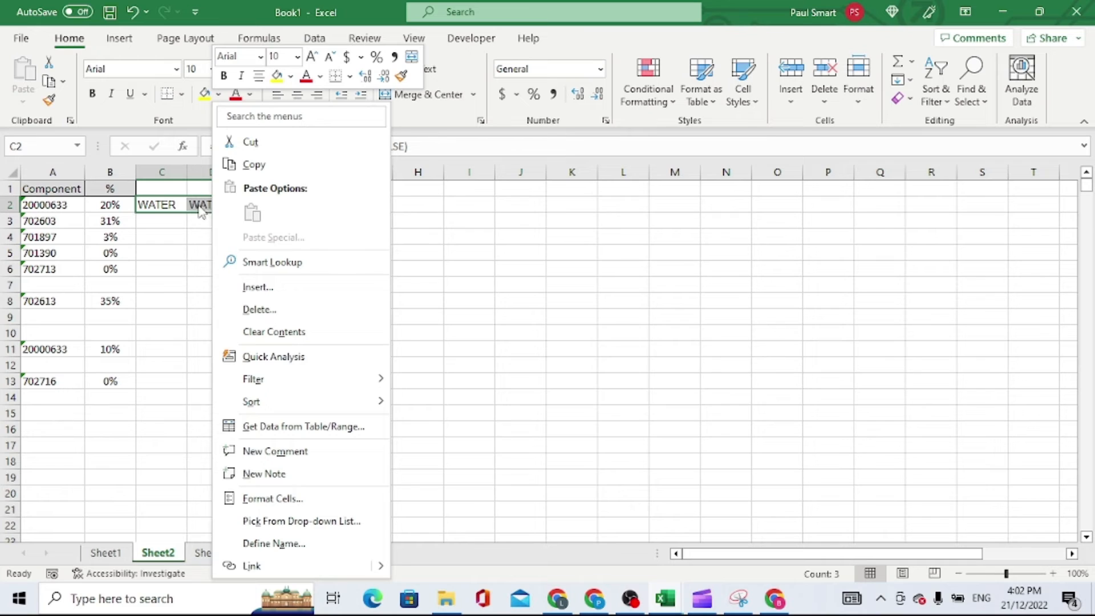
click(199, 204)
Check the column order on Sheet1 and set the column index in D2's VLOOKUP to 5
click(201, 206)
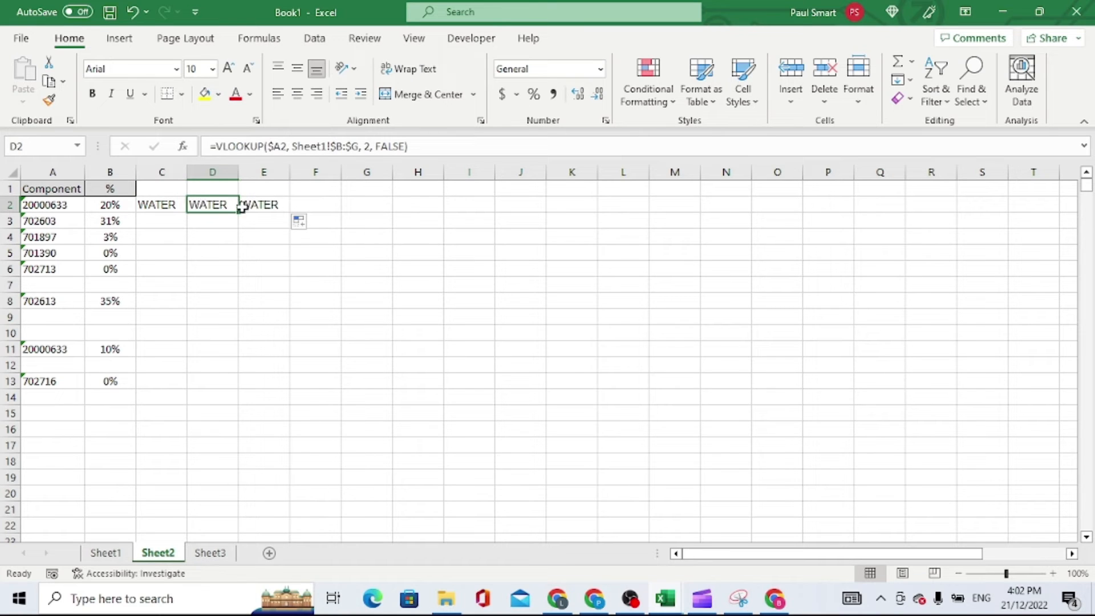
click(372, 146)
double_click(366, 146)
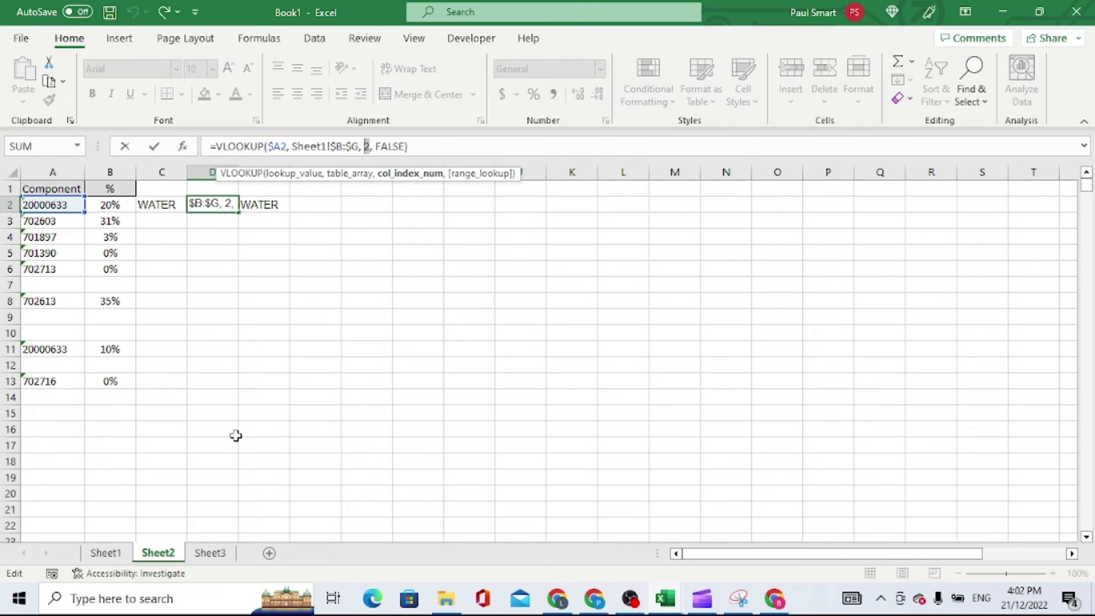
click(154, 146)
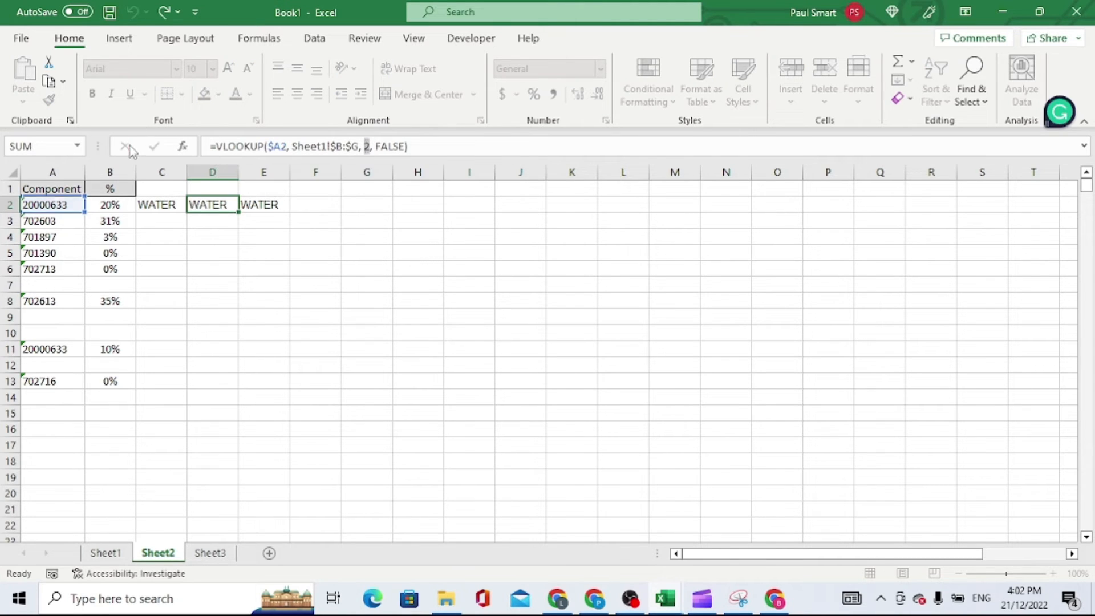
click(105, 553)
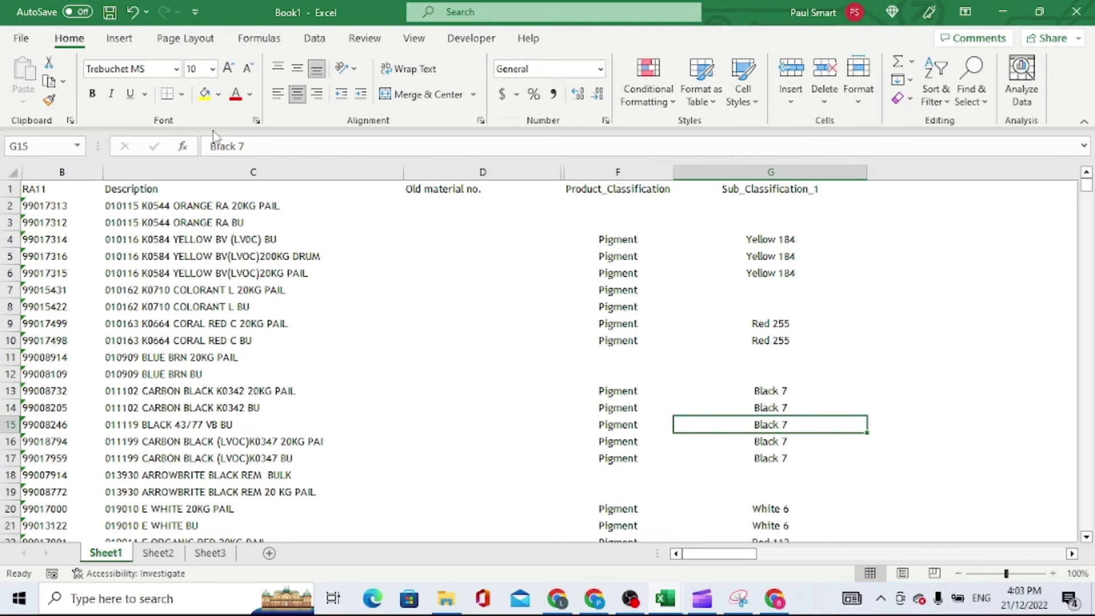
click(167, 556)
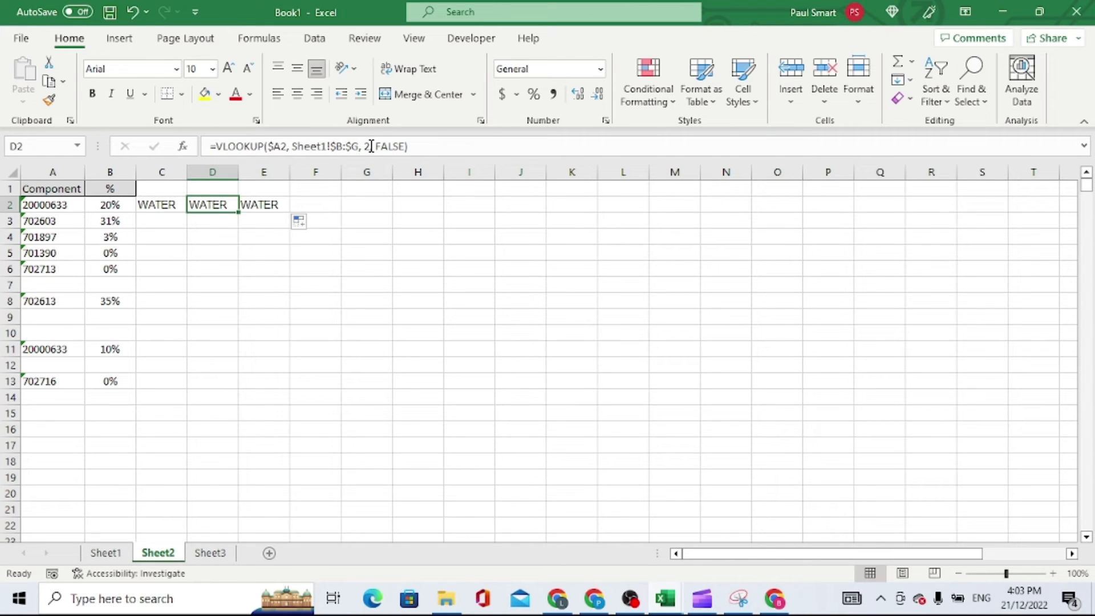
drag(370, 146, 366, 147)
text(6)
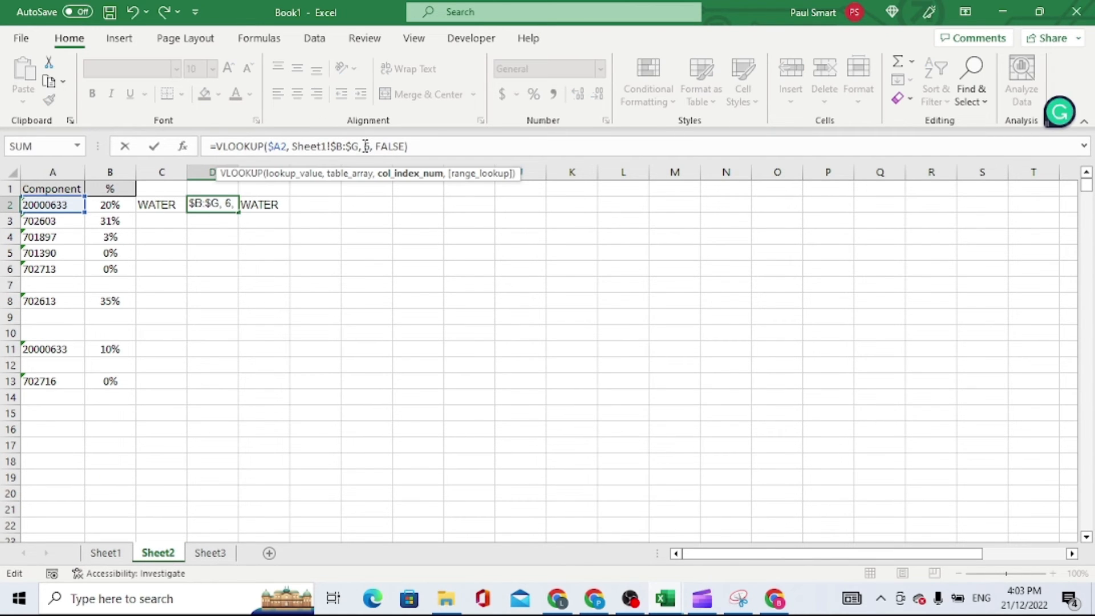
key(BackSpace)
text(5)
click(154, 149)
Set the column index in E2's VLOOKUP to 6
click(283, 205)
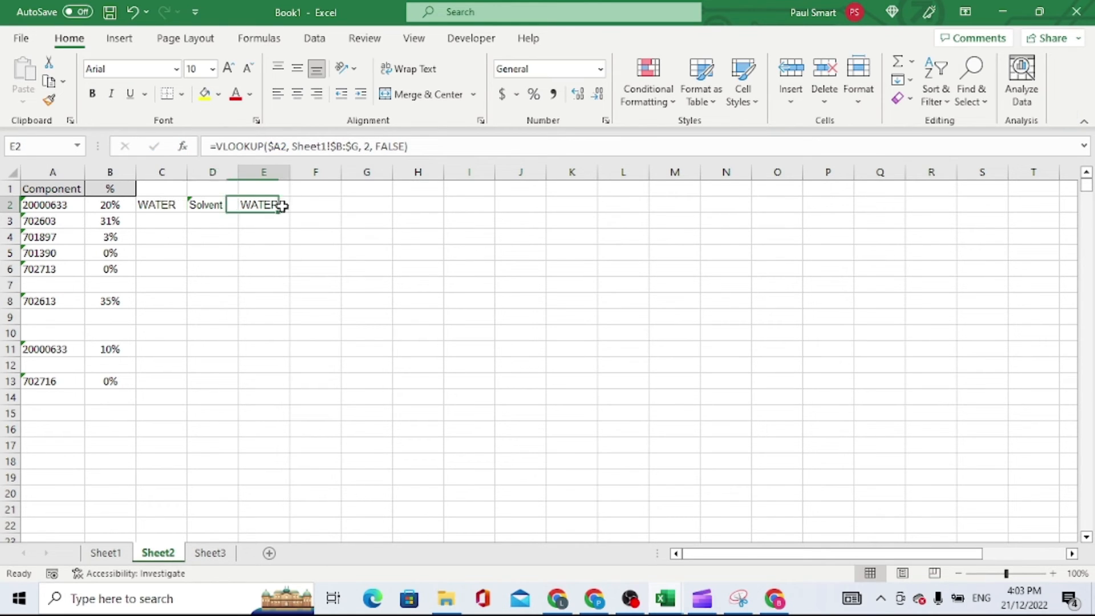
click(370, 147)
key(BackSpace)
text(6)
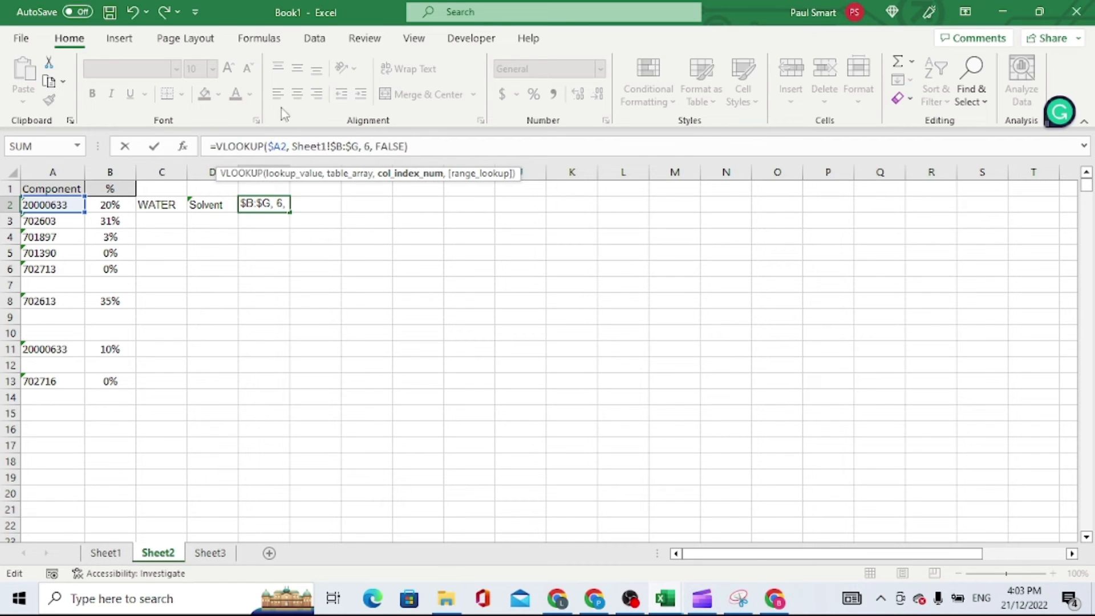
click(154, 147)
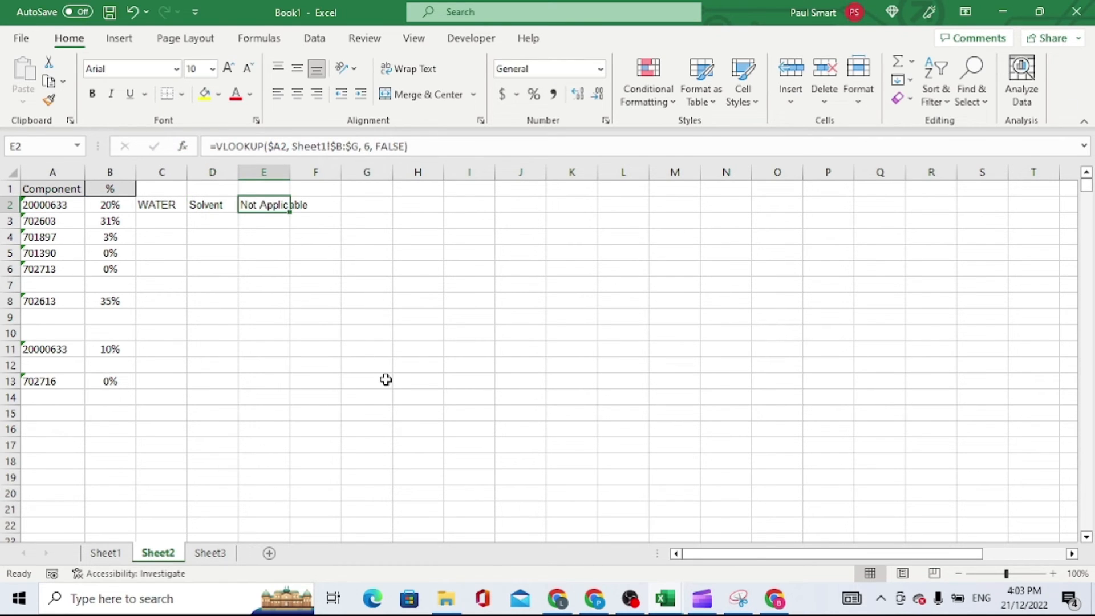
Fill the C2:E2 formulas down to row 6 and widen columns C, D and E to fit their contents
drag(161, 204, 264, 204)
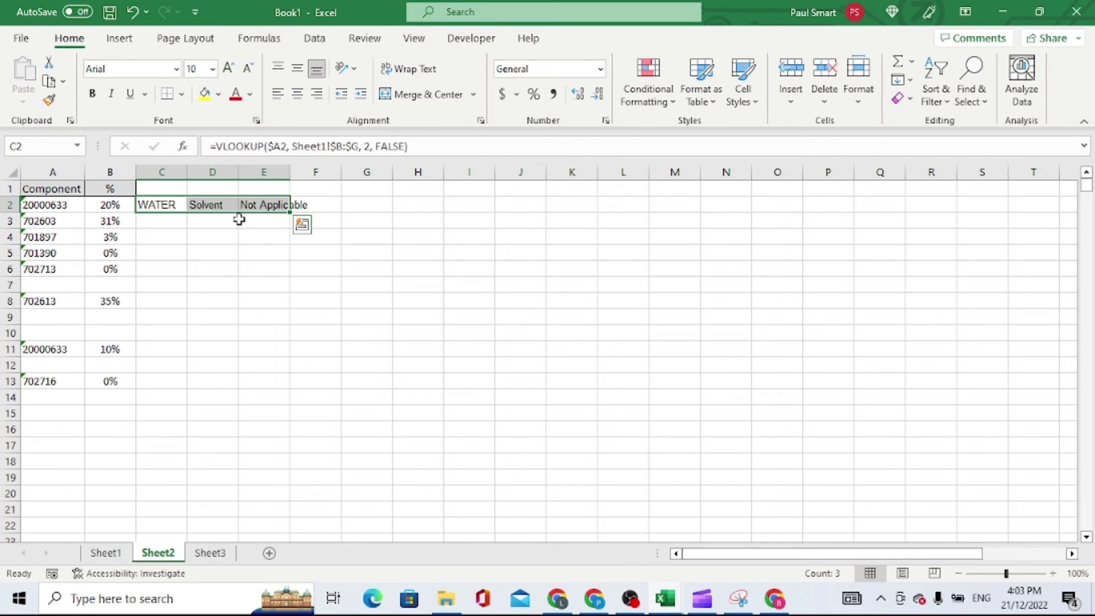
double_click(292, 212)
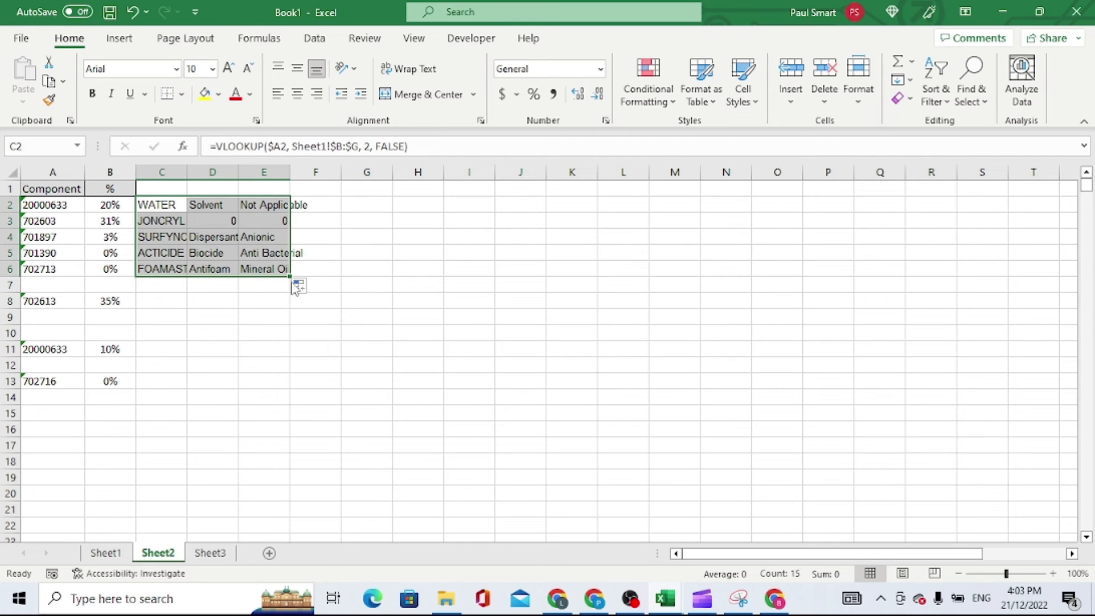
double_click(186, 172)
drag(445, 172, 449, 172)
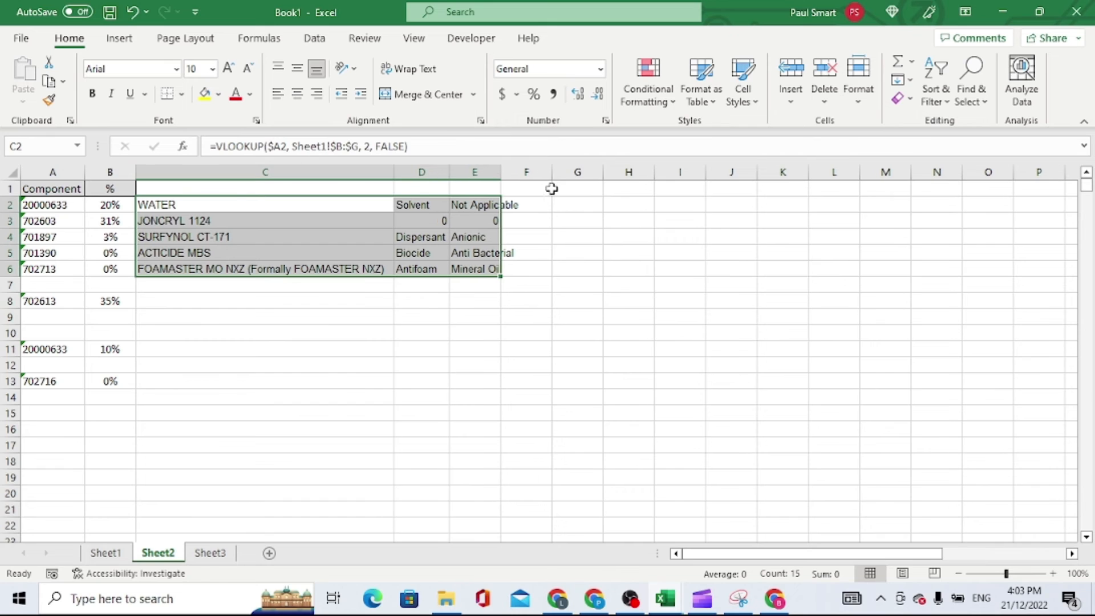
double_click(501, 172)
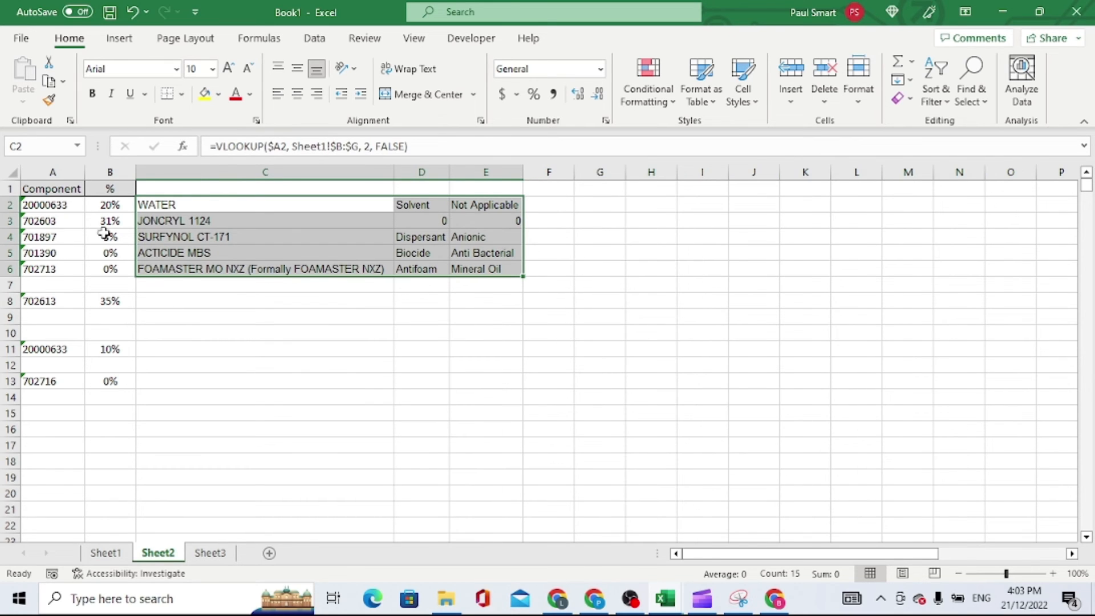
Extend the C6:E6 formulas down past the blank row 7 to row 13
click(7, 284)
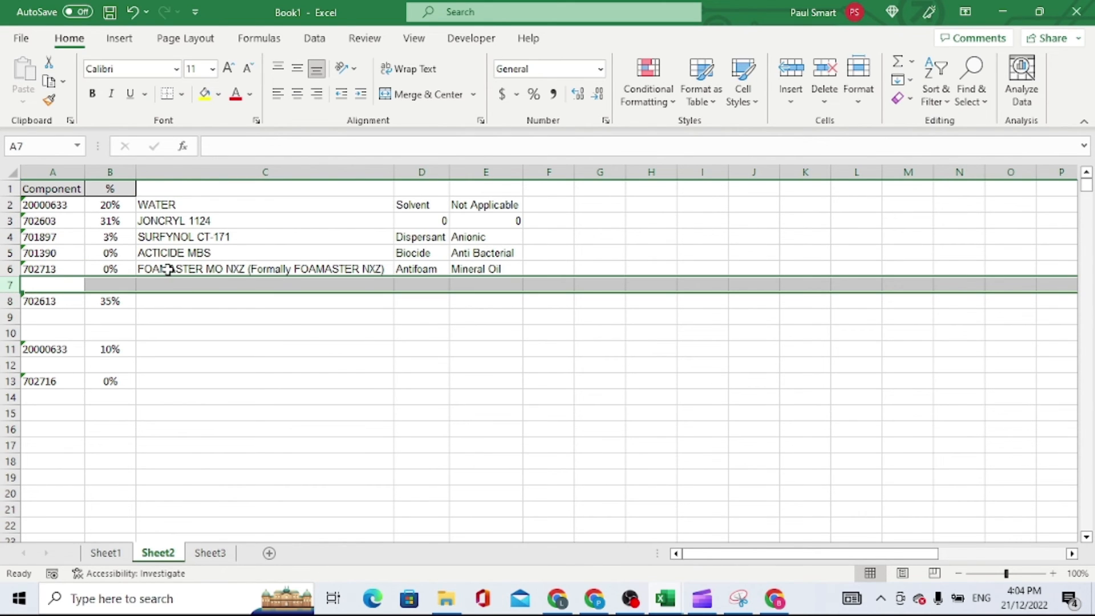
drag(168, 269, 456, 273)
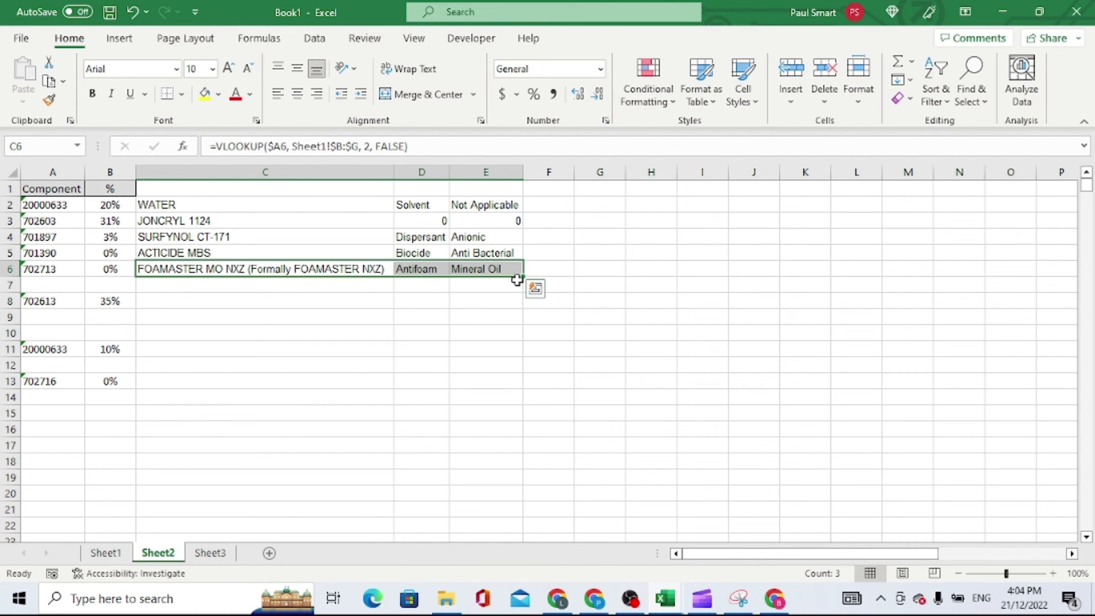
drag(521, 278, 524, 386)
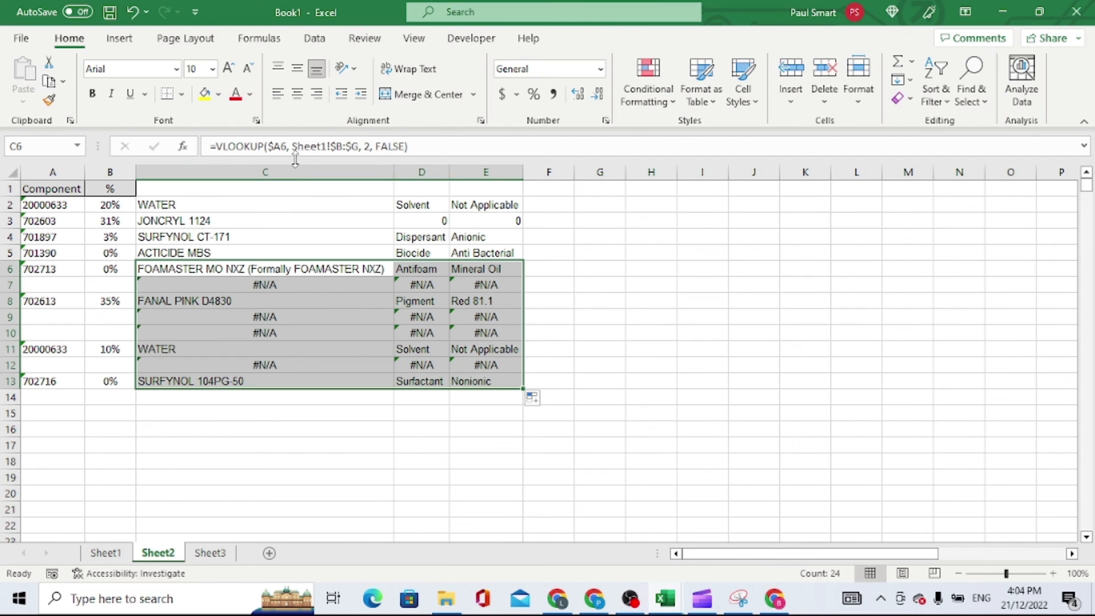
Select the C2:E2 formulas and start filling them down the component rows again
click(170, 203)
drag(171, 203, 517, 207)
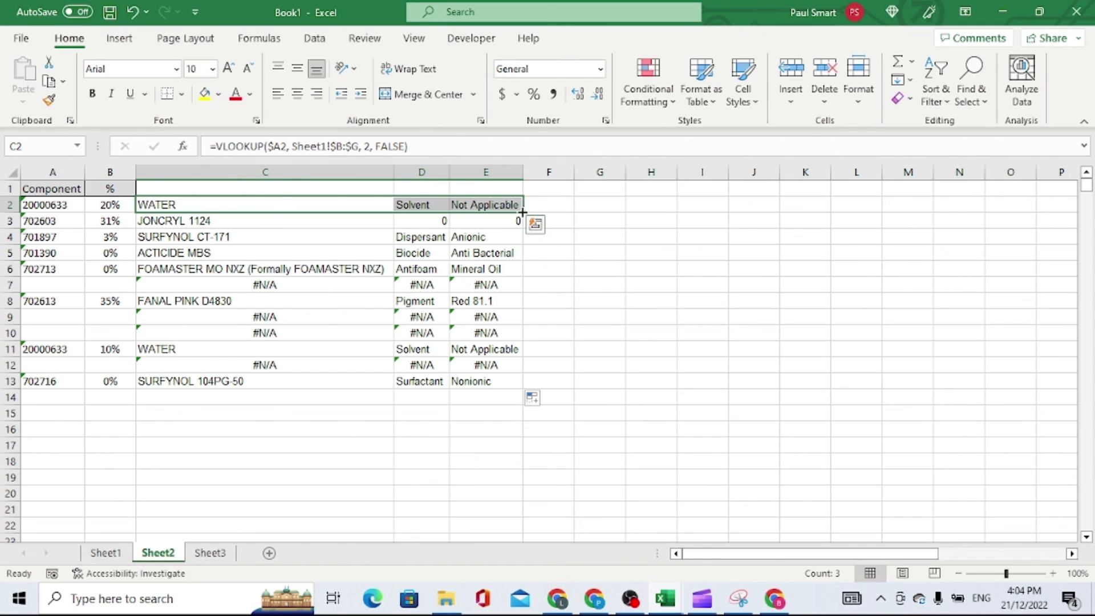
drag(522, 213, 522, 216)
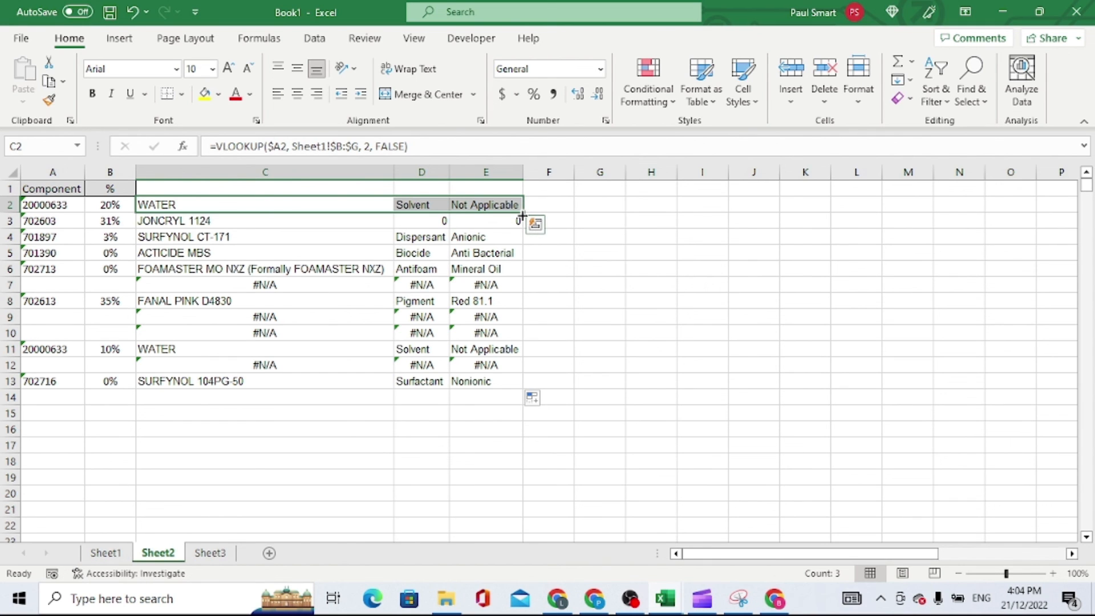